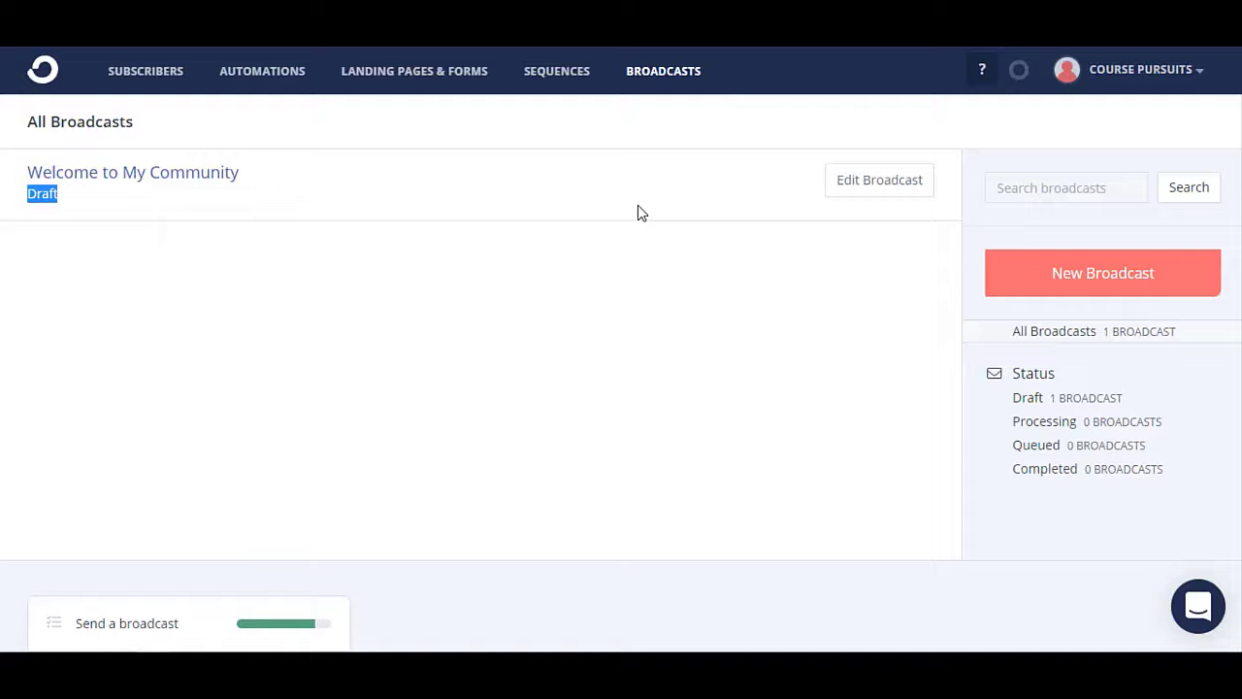
- Create a new email sequence named "Facebook Ad Beginner"
{"action": "left_click", "coordinate": [565, 90]}
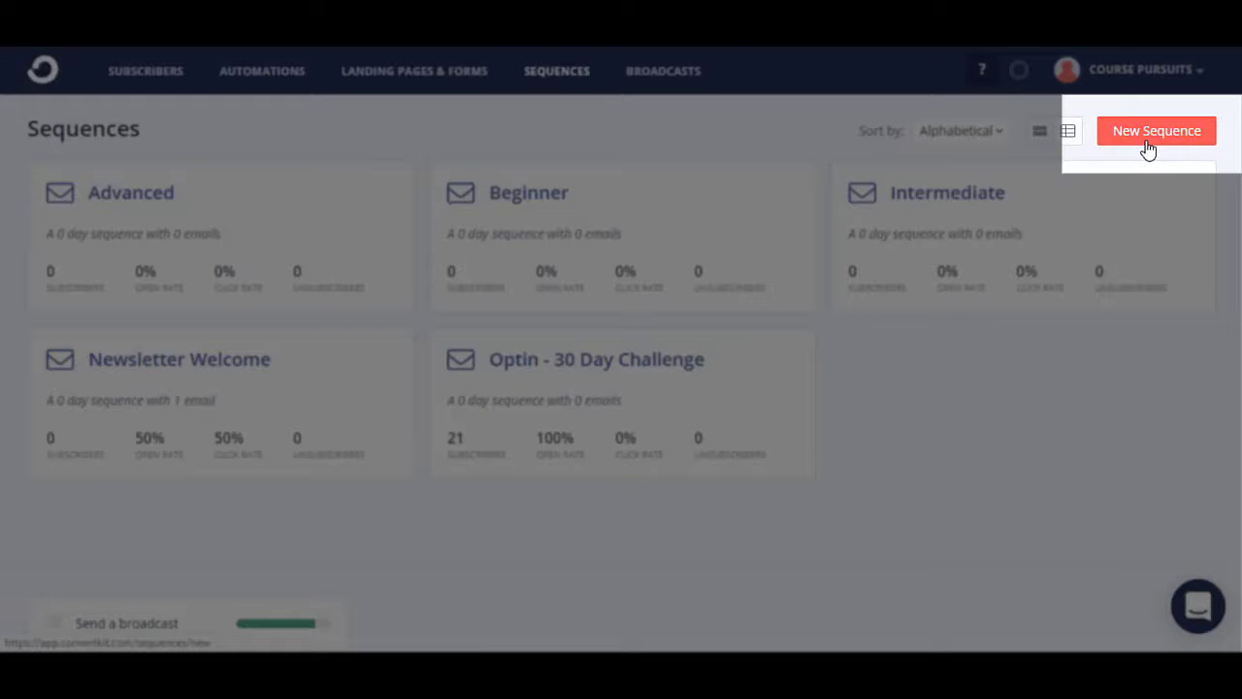
{"action": "left_click", "coordinate": [1148, 147]}
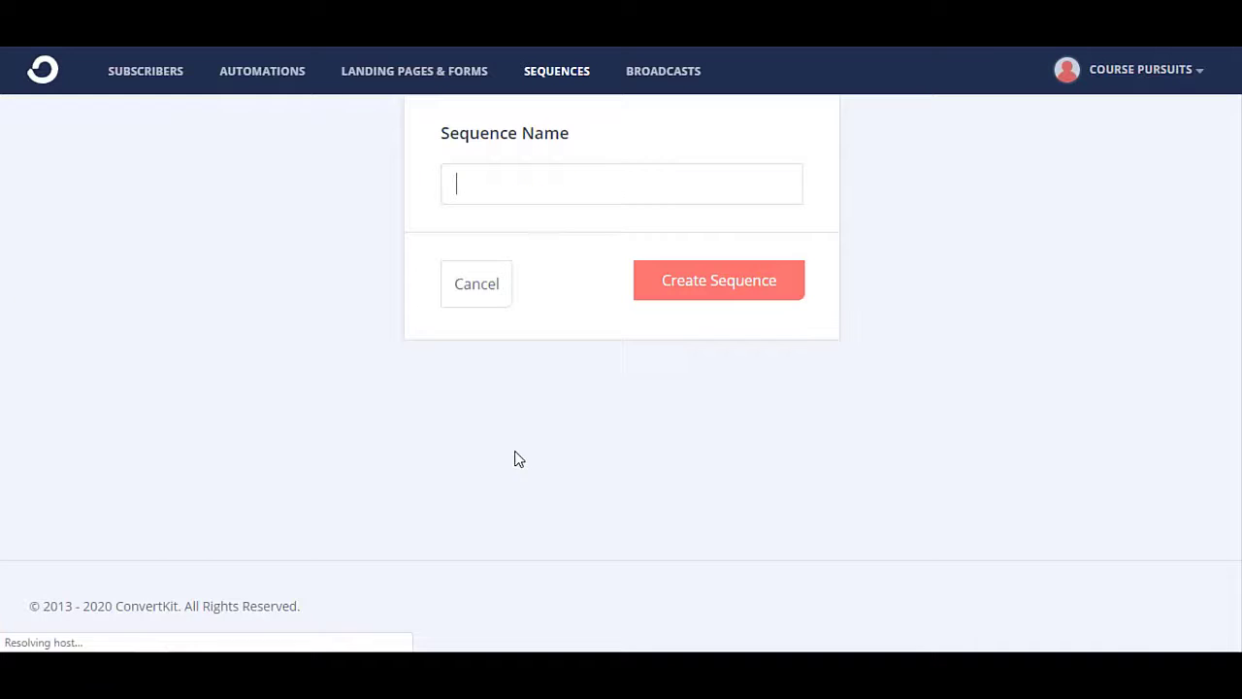
{"action": "type", "text": "Facebook"}
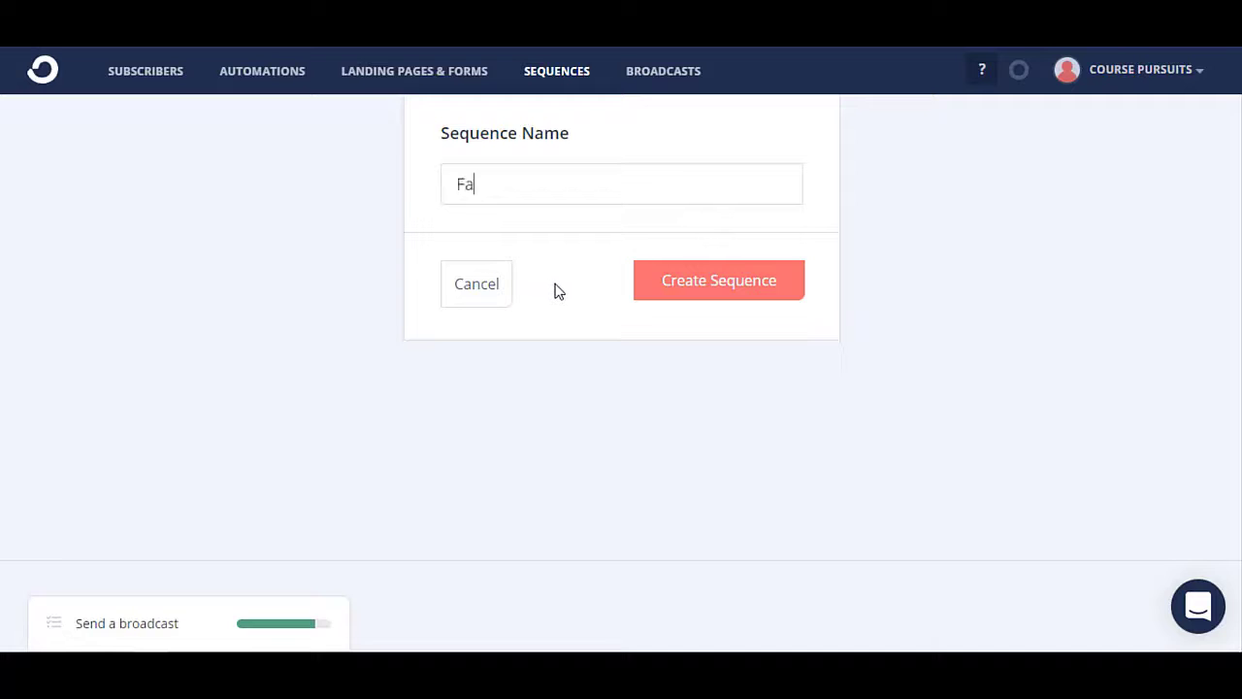
{"action": "type", "text": " Ad Beeginner"}
{"action": "left_click", "coordinate": [706, 284]}
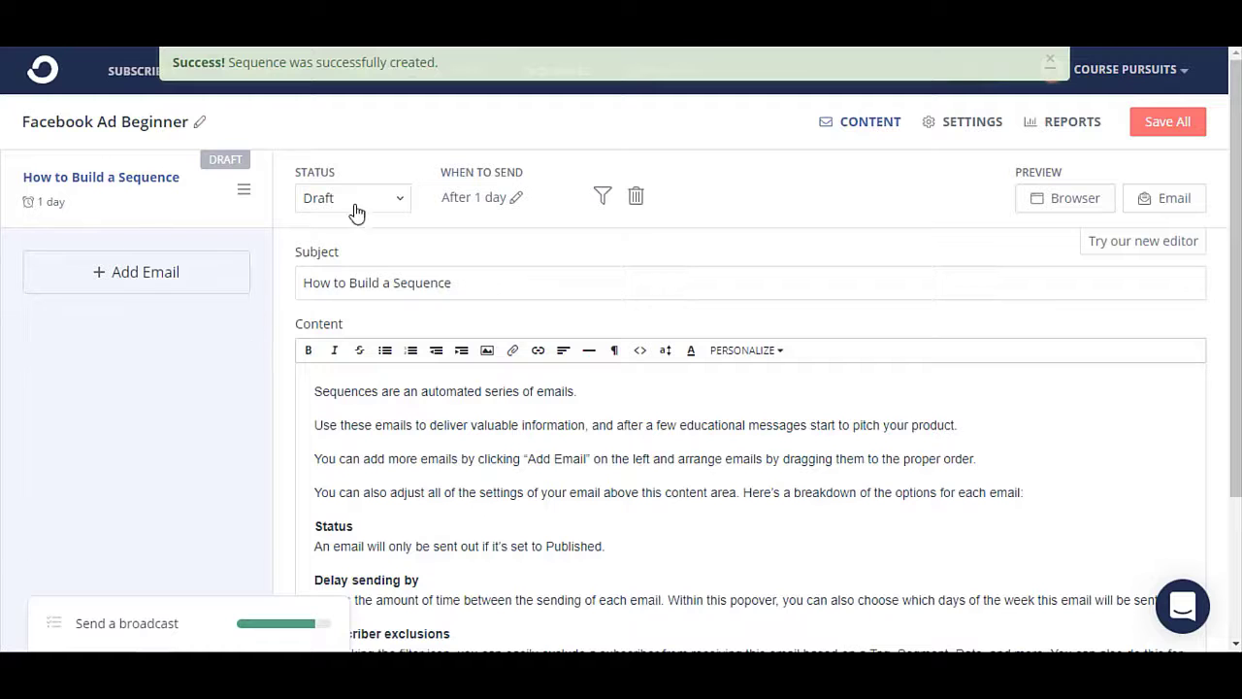
- Replace the first email's subject with "Lesson 1 What is FB Ads?"
{"action": "scroll", "coordinate": [746, 470], "scroll_direction": "down", "scroll_amount": 2}
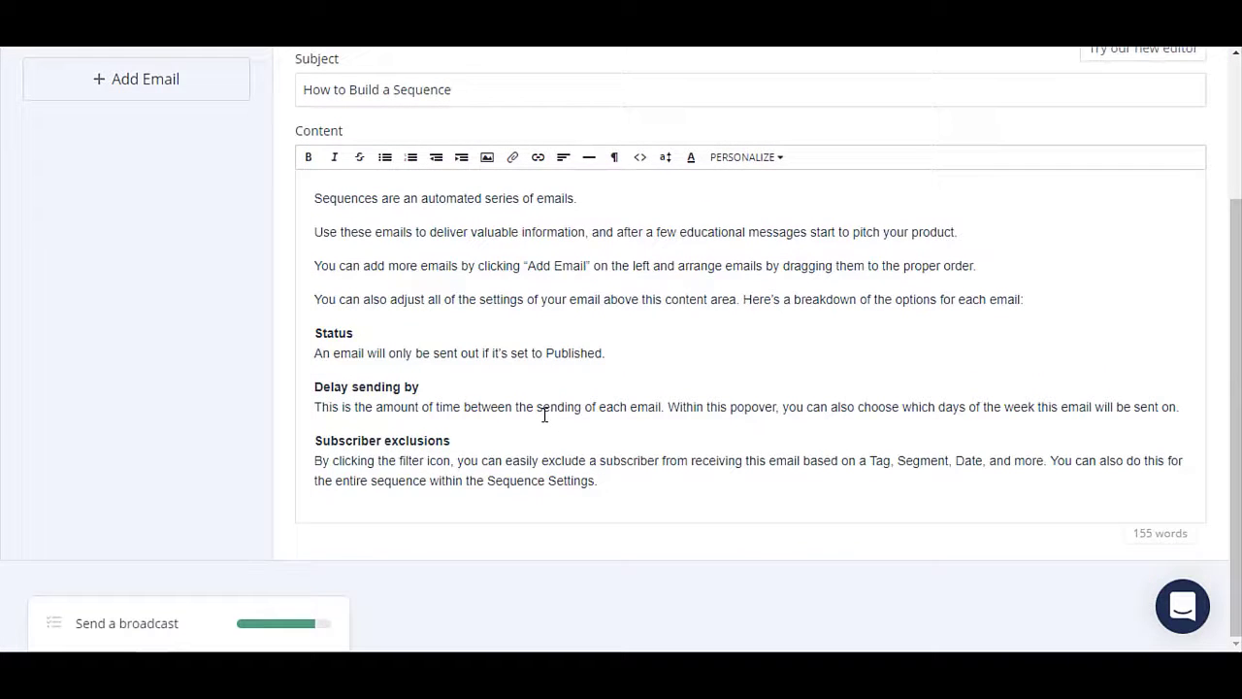
{"action": "scroll", "coordinate": [569, 416], "scroll_direction": "up", "scroll_amount": 2}
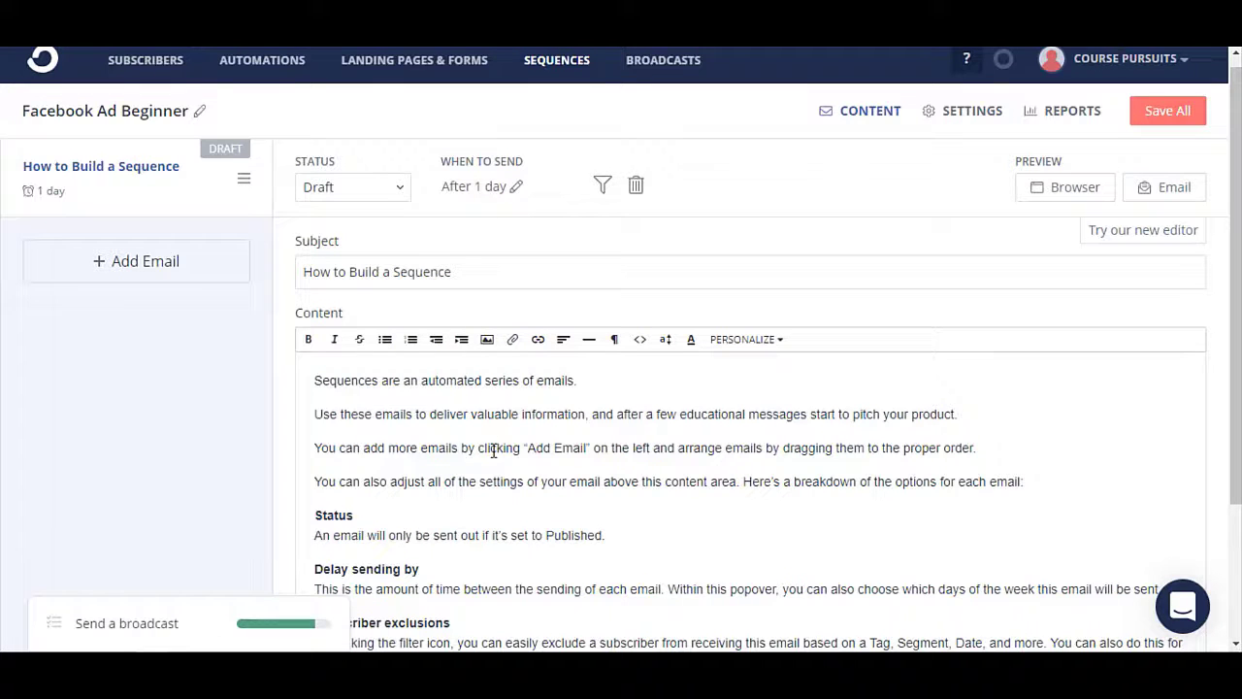
{"action": "left_click_drag", "start_coordinate": [501, 282], "coordinate": [275, 287]}
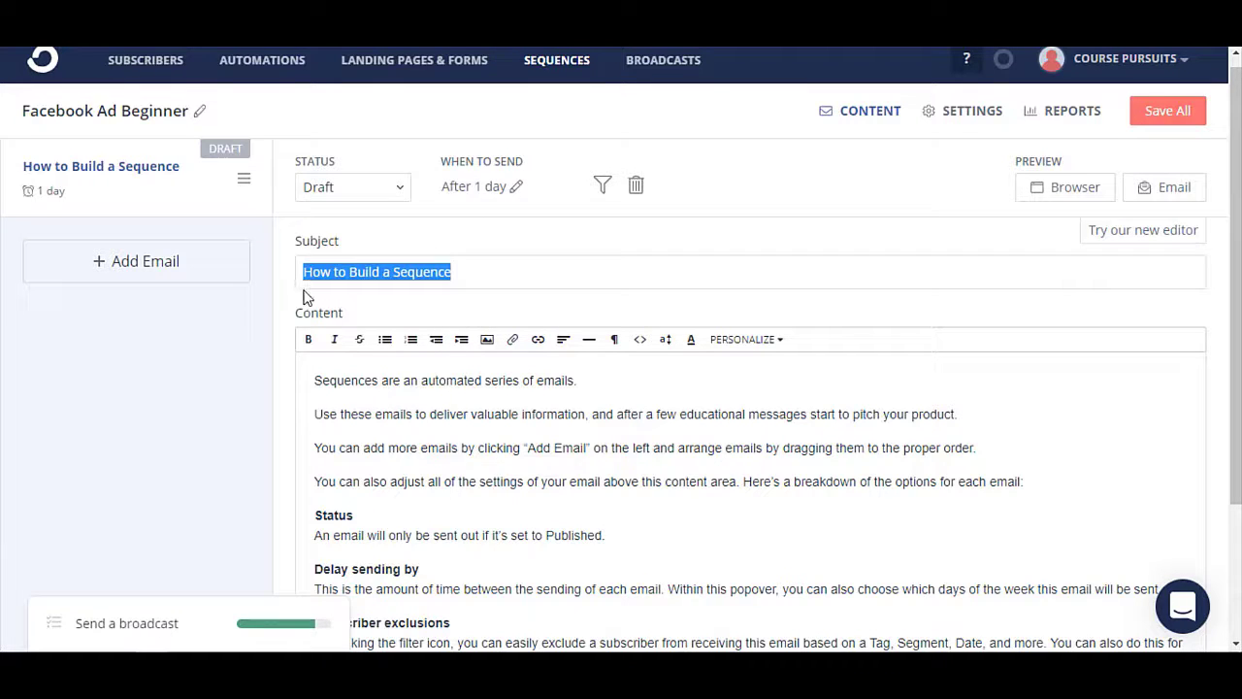
{"action": "type", "text": "Whati s F"}
{"action": "key", "text": "BackSpace"}
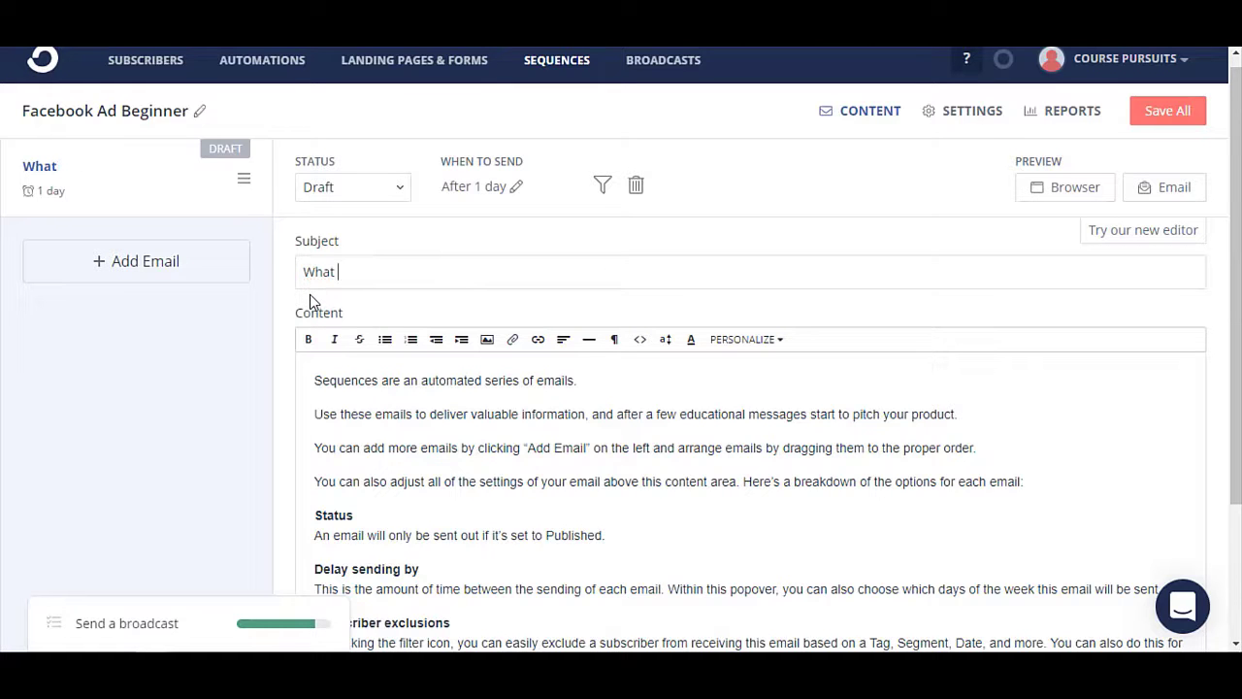
{"action": "type", "text": "Lesson 1 What is F"}
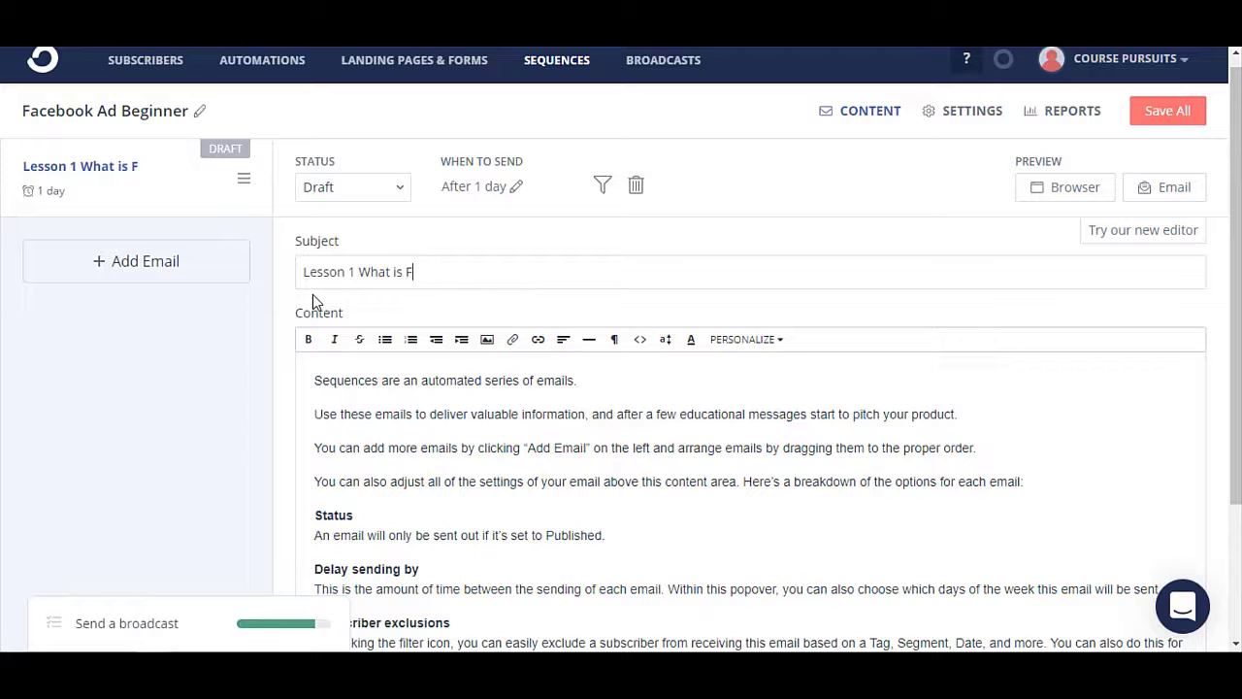
{"action": "type", "text": "B Ads?"}
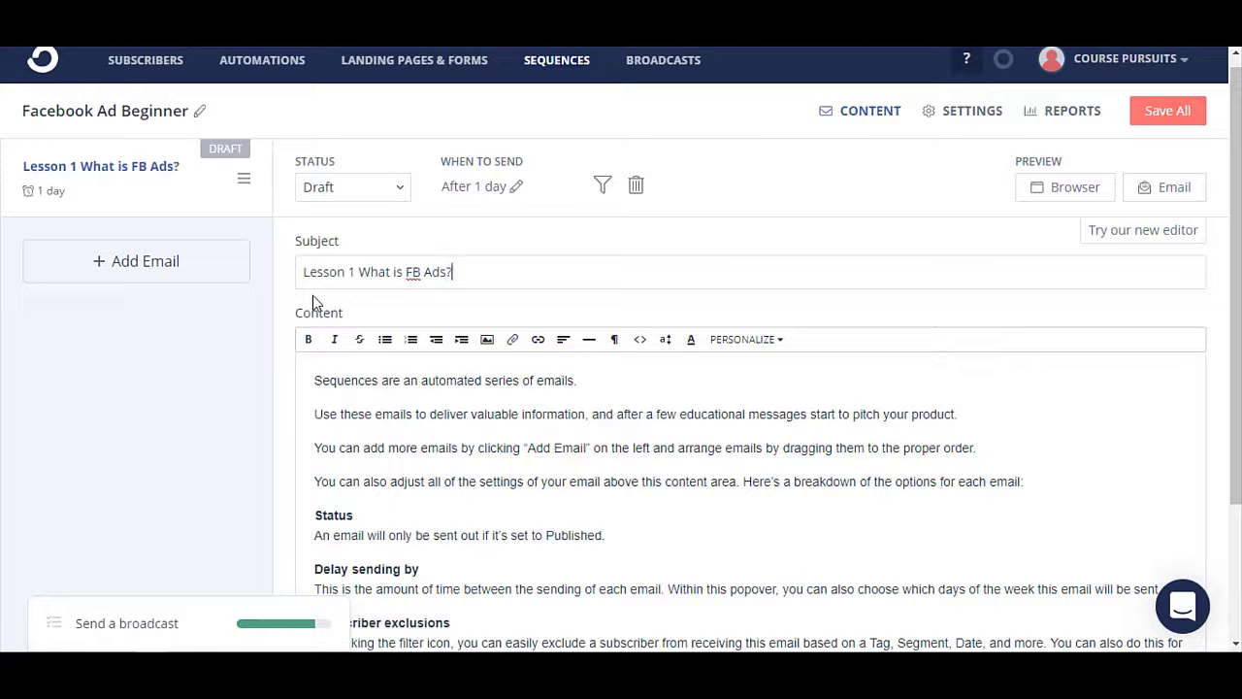
- Replace the email's content with "FB Ads is the medium to promote your business to ... billions of people worldwide.." and save the sequence
{"action": "left_click", "coordinate": [392, 378]}
{"action": "scroll", "coordinate": [399, 378], "scroll_direction": "down", "scroll_amount": 2}
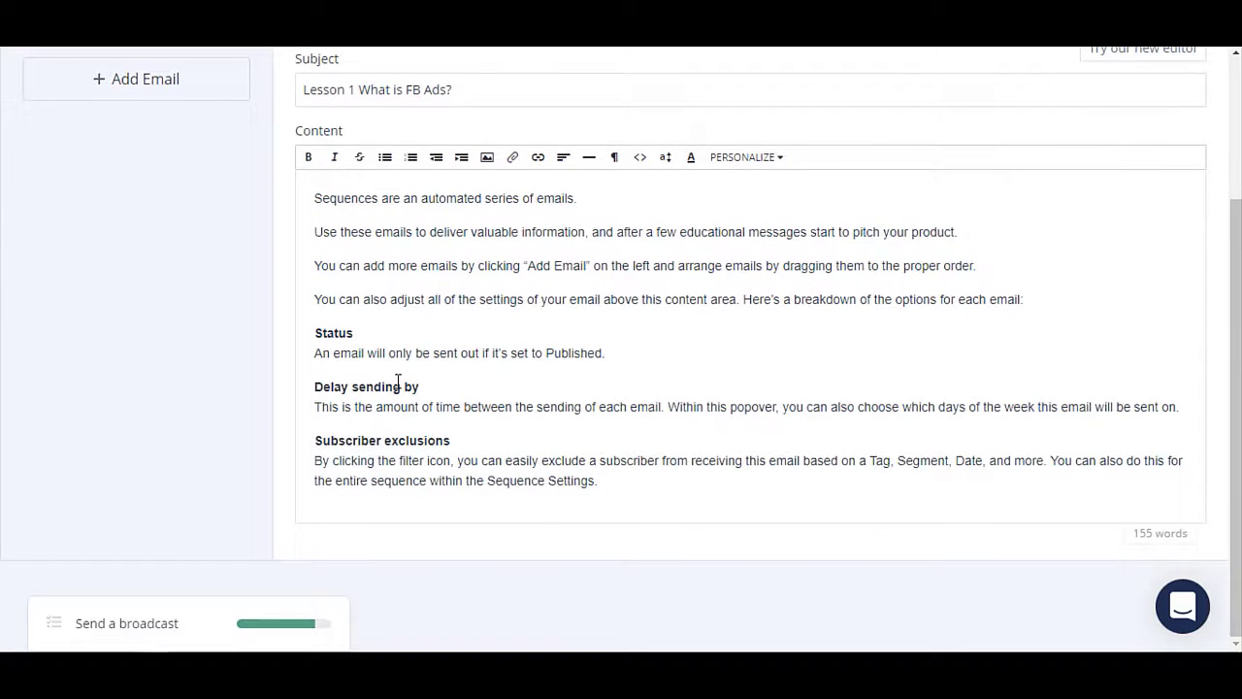
{"action": "key", "text": "ctrl+a"}
{"action": "type", "text": "FB "}
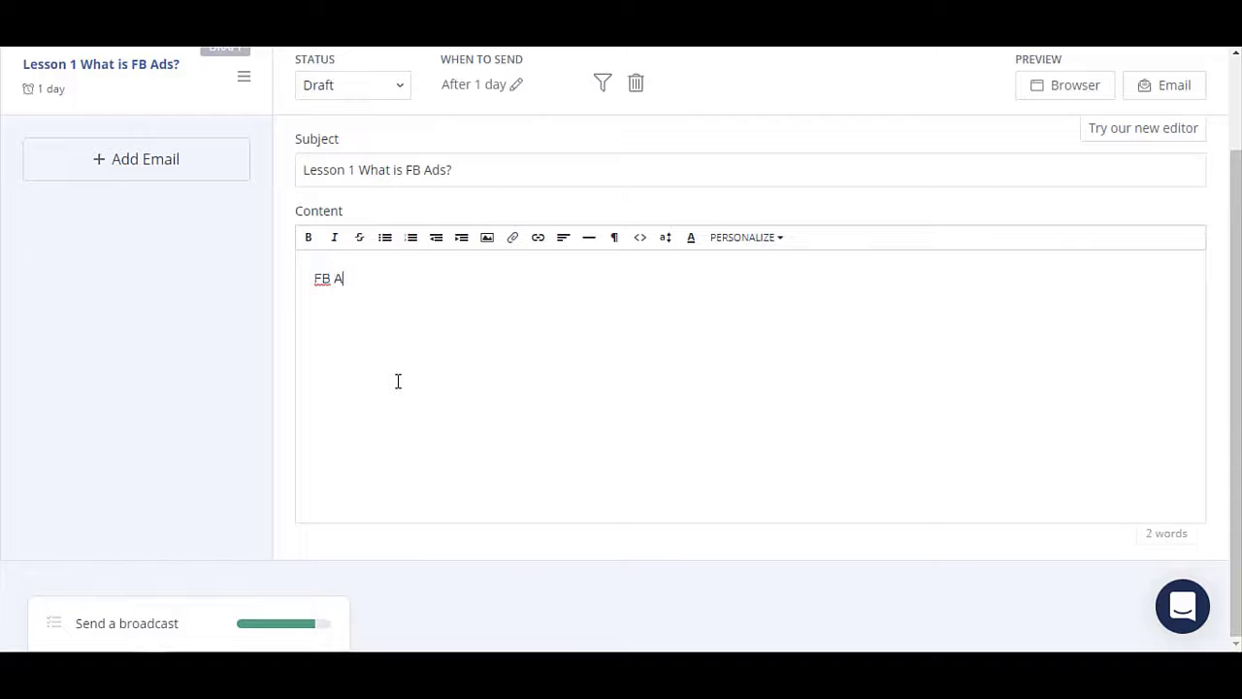
{"action": "type", "text": "Ads is the medium to promote"}
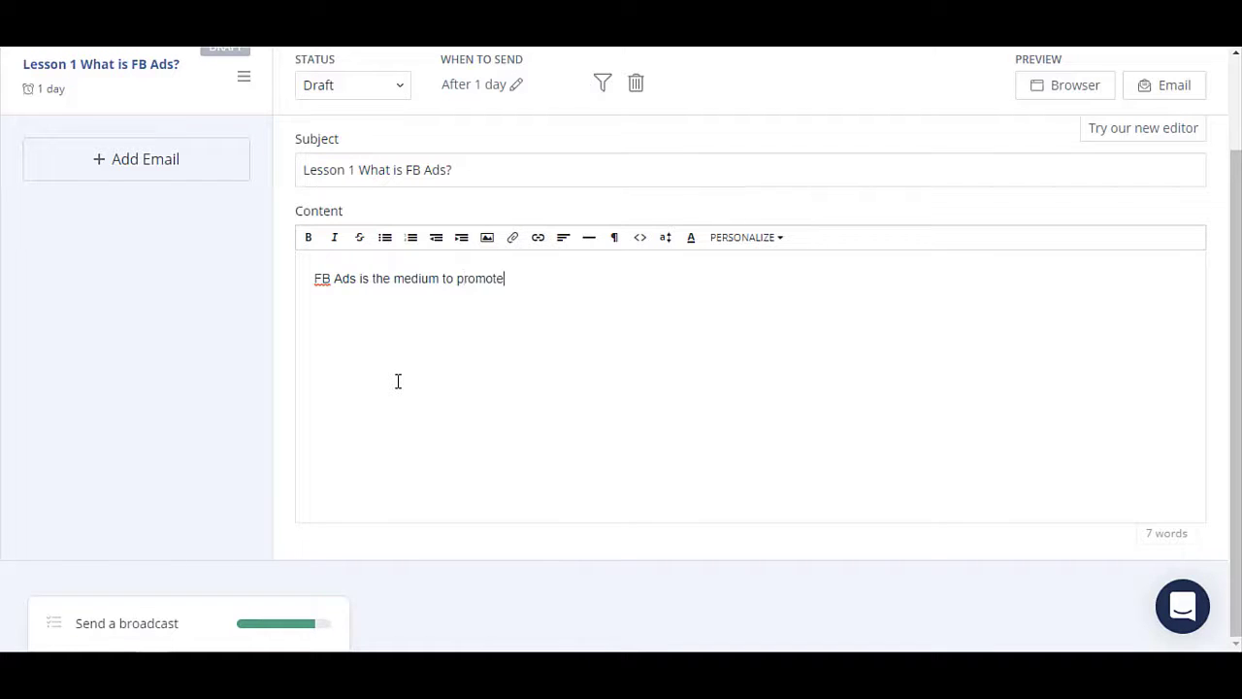
{"action": "type", "text": " your business to ... billions of pe"}
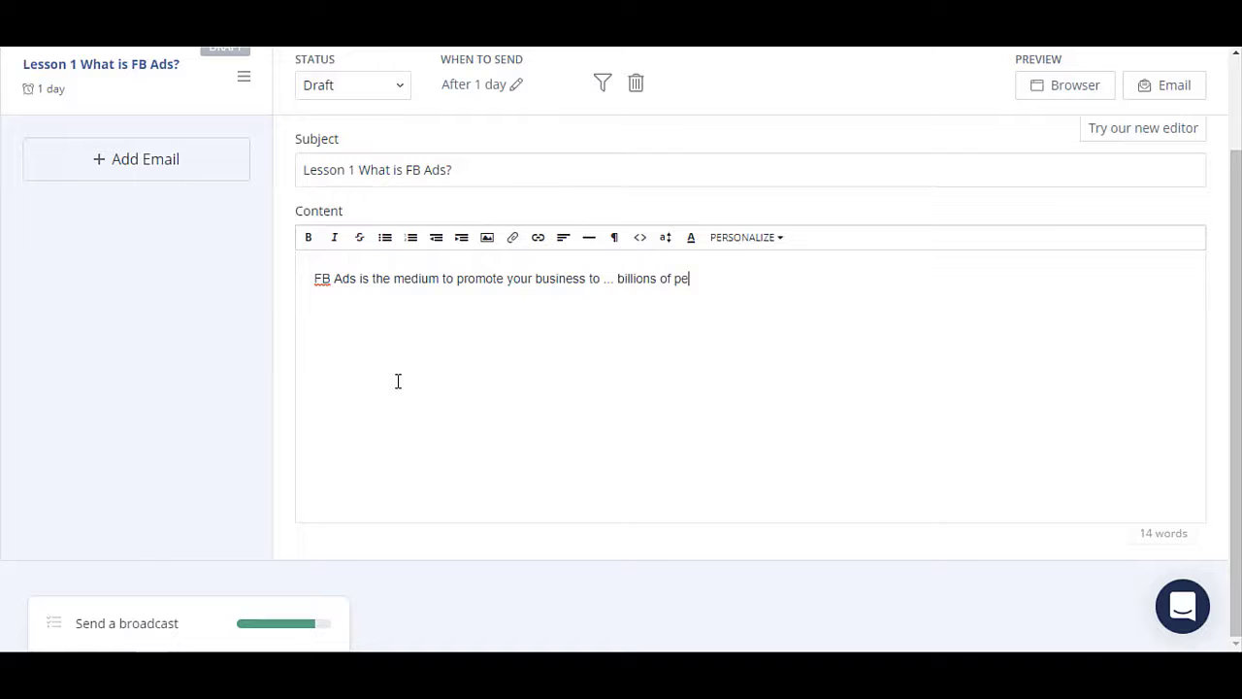
{"action": "type", "text": "ople worldwide.."}
{"action": "scroll", "coordinate": [419, 369], "scroll_direction": "up", "scroll_amount": 2}
{"action": "left_click", "coordinate": [1135, 130]}
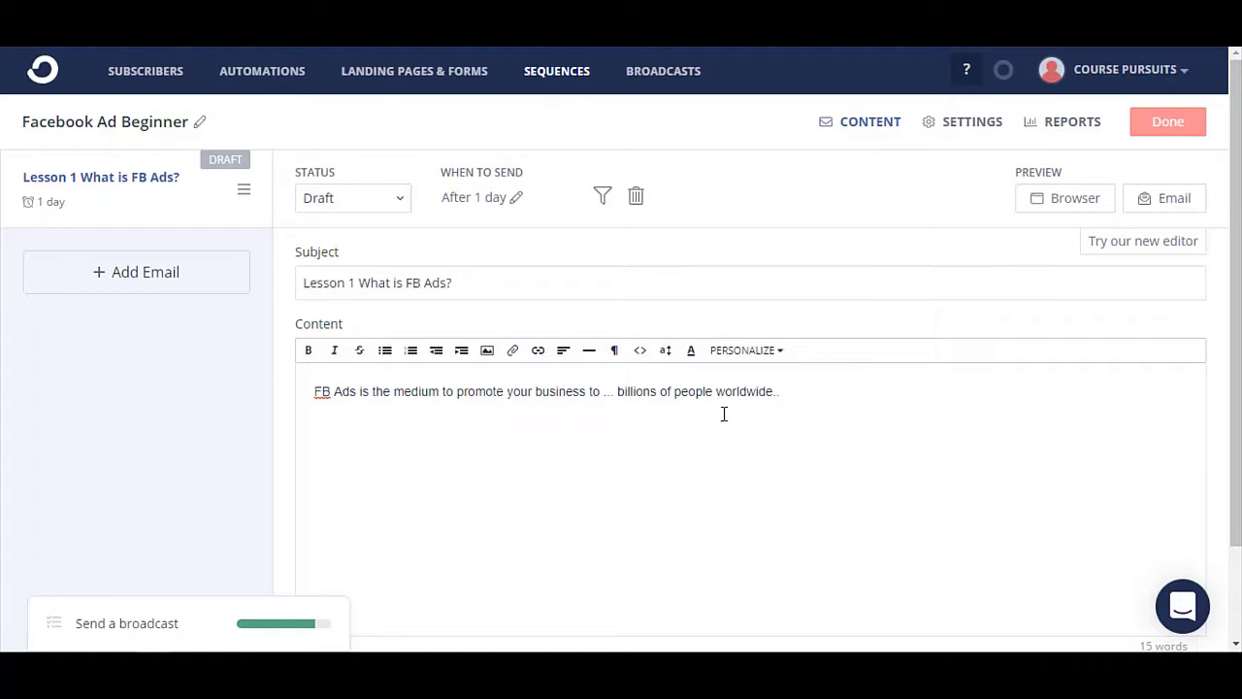
- Add a second email to the sequence with the subject "Lesson 2"
{"action": "left_click", "coordinate": [121, 277]}
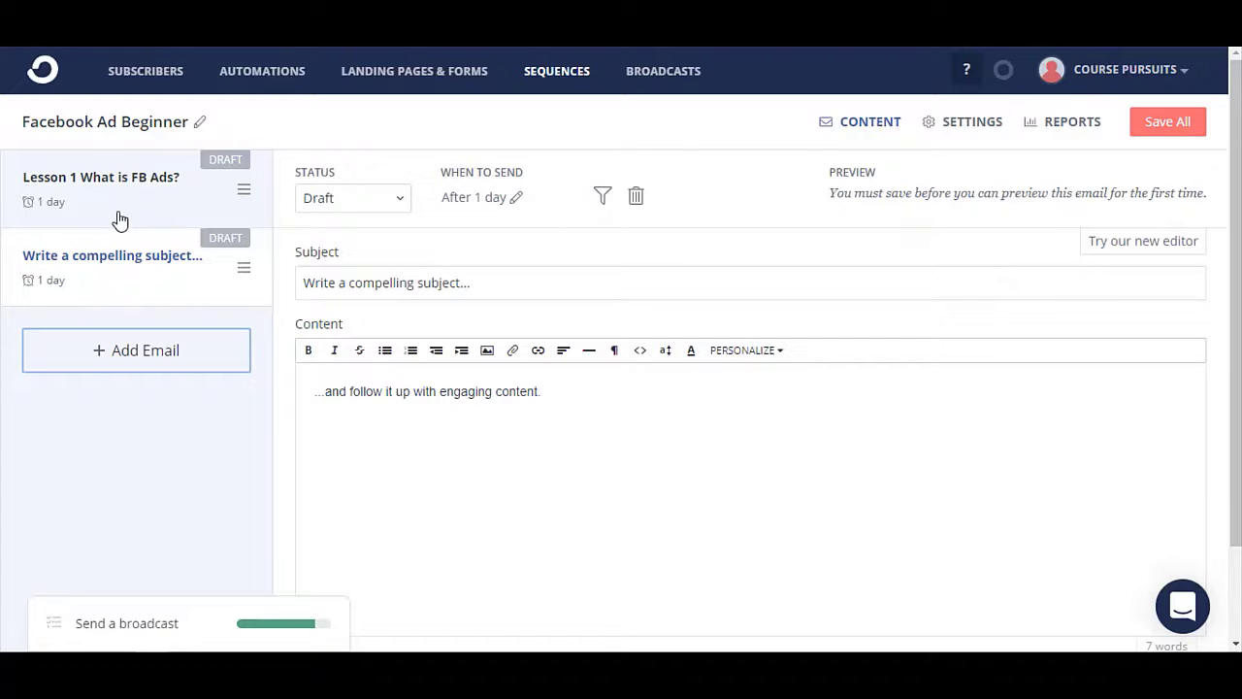
{"action": "triple_click", "coordinate": [436, 281]}
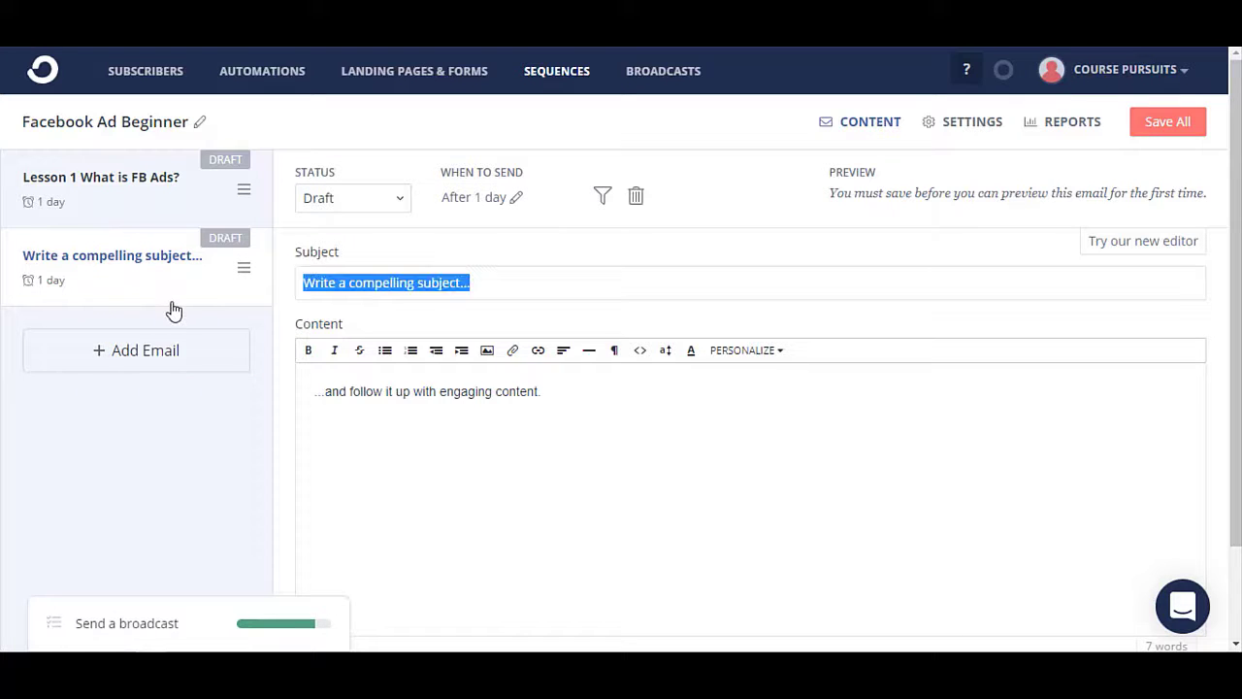
{"action": "type", "text": "Lesson 2"}
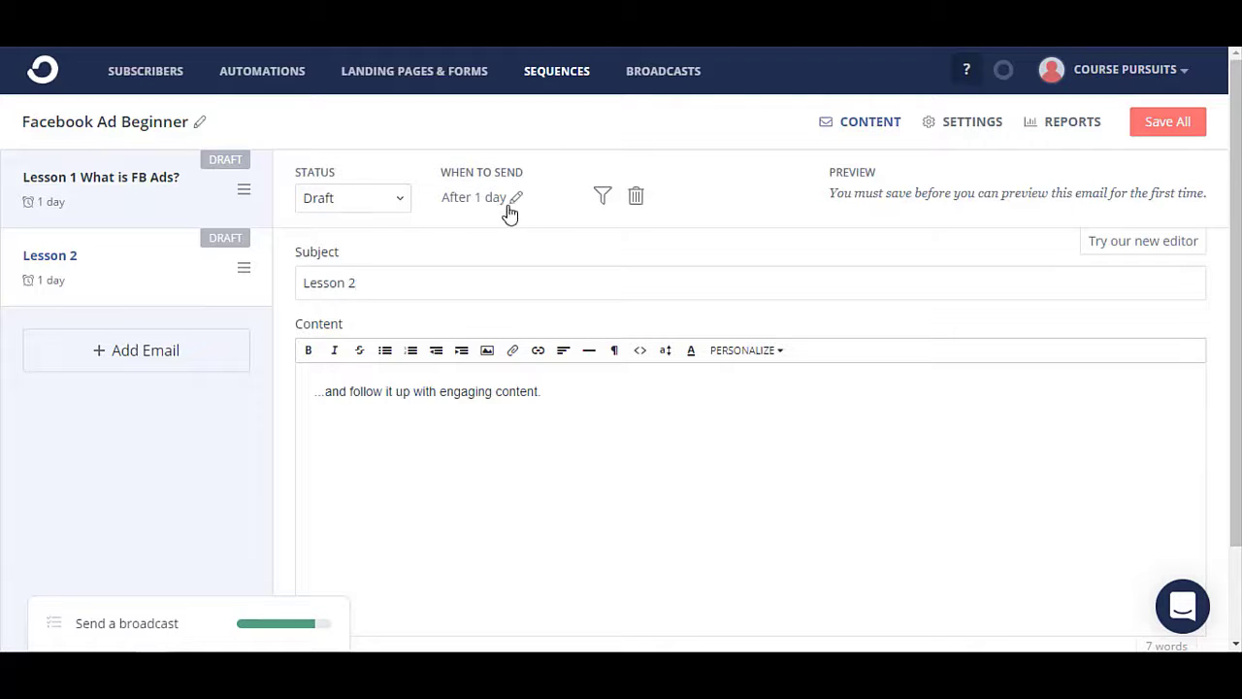
{"action": "left_click", "coordinate": [544, 457]}
- Set the Lesson 2 email to send 2 days after the last email
{"action": "left_click", "coordinate": [158, 187]}
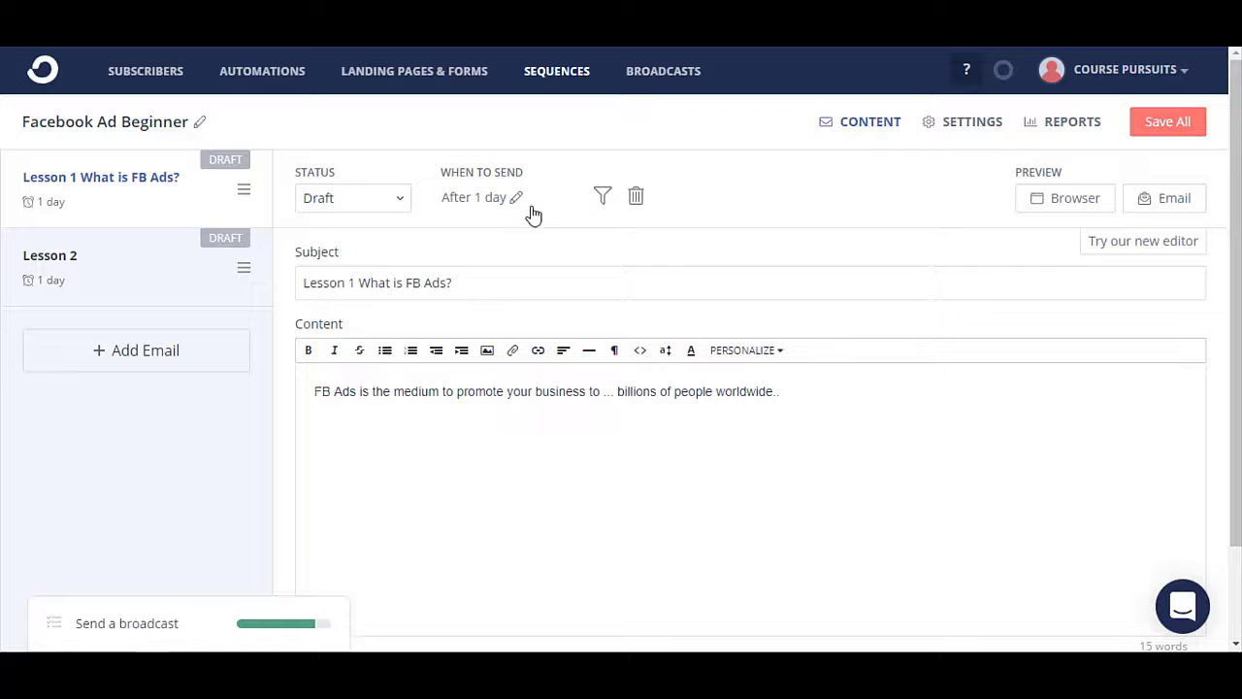
{"action": "left_click", "coordinate": [157, 280]}
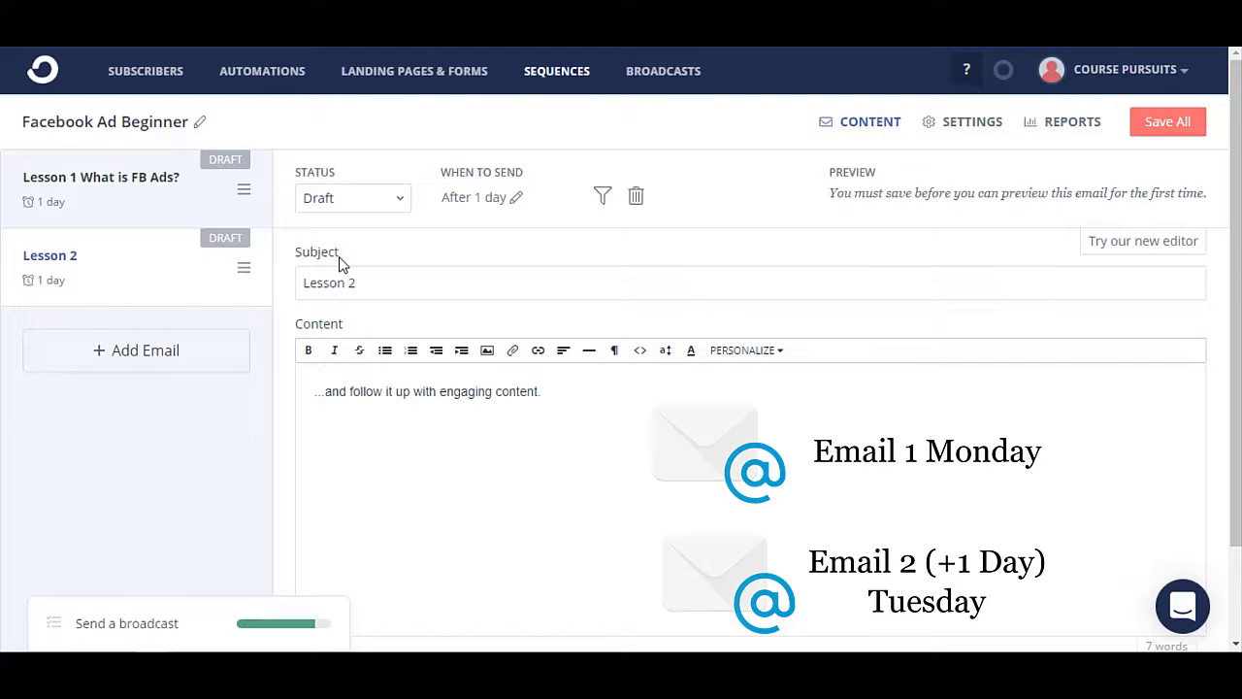
{"action": "left_click", "coordinate": [516, 198]}
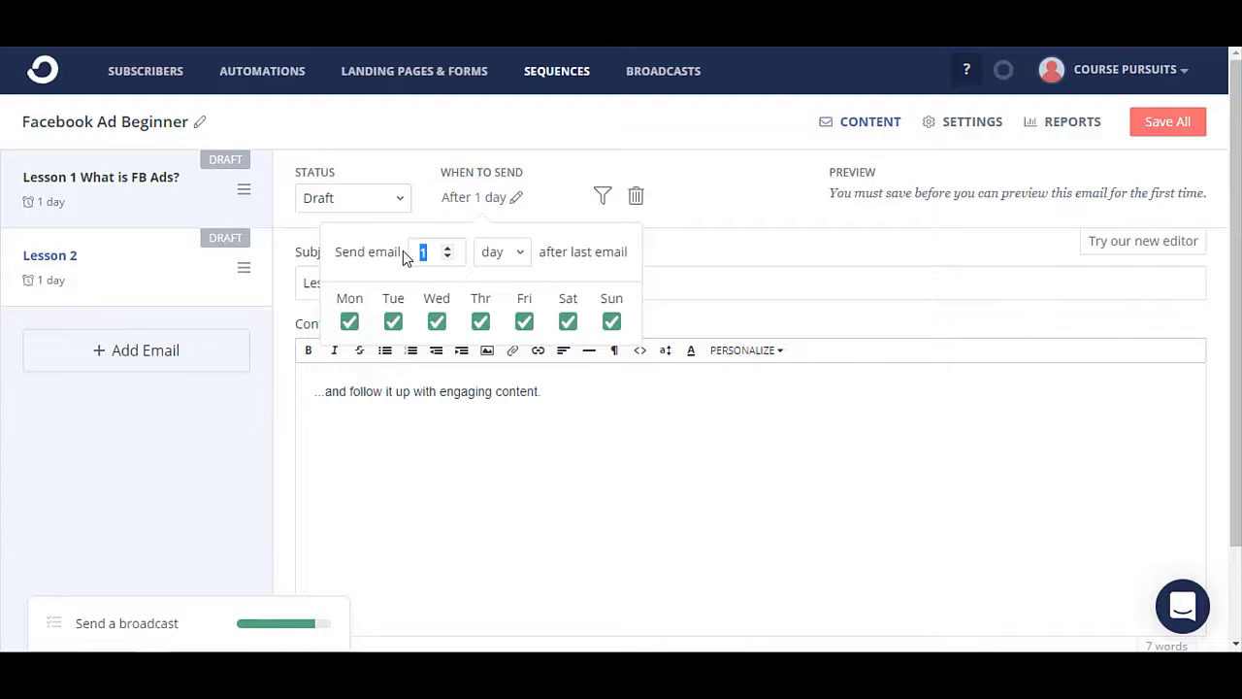
{"action": "type", "text": "2"}
{"action": "left_click", "coordinate": [557, 431]}
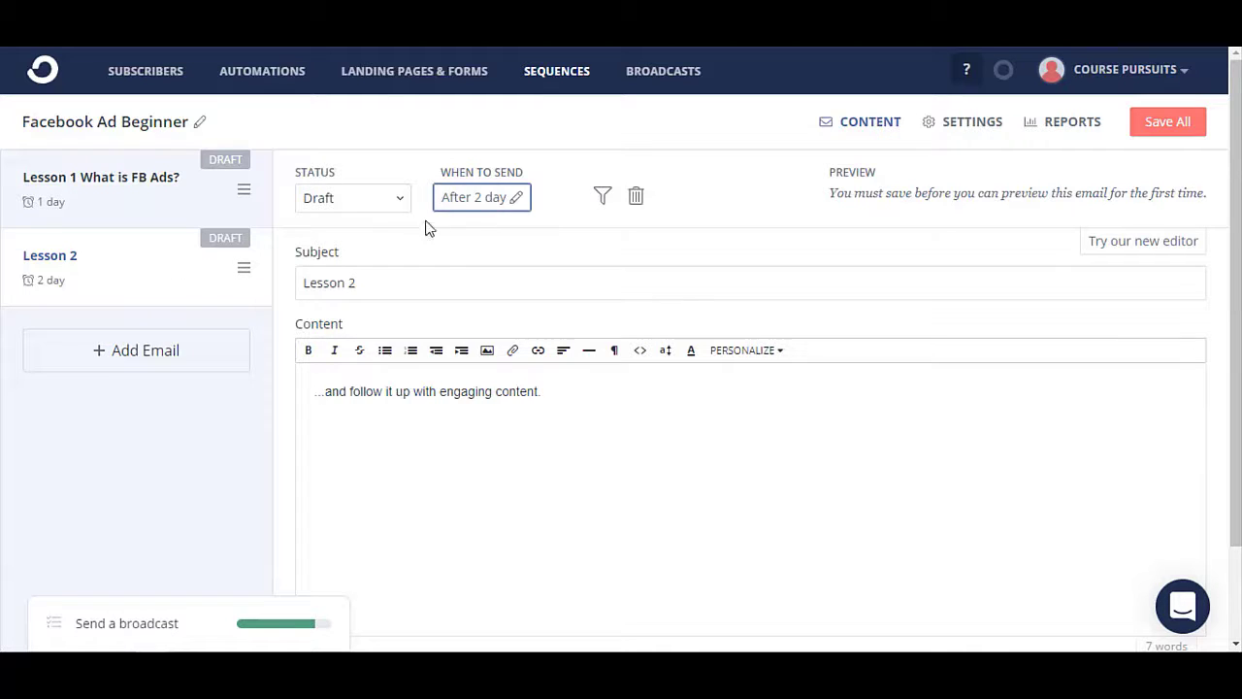
- Try excluding Monday and Tuesday from the Lesson 2 email's sending days
{"action": "left_click", "coordinate": [464, 200]}
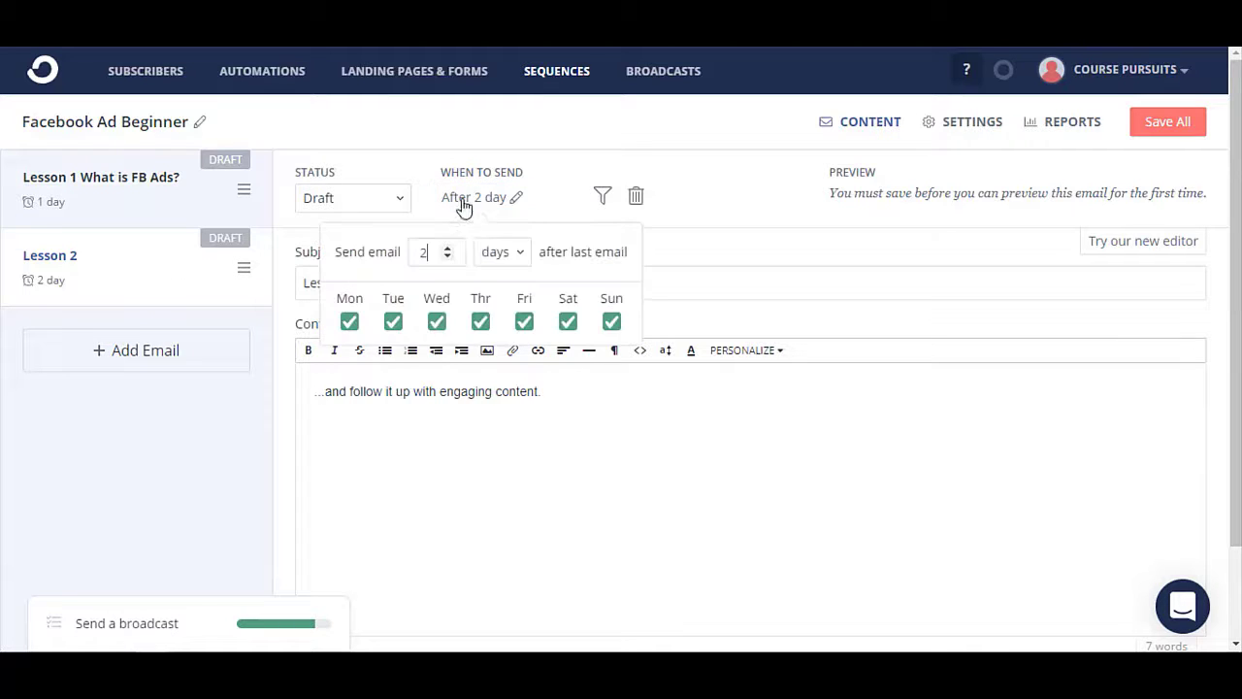
{"action": "left_click", "coordinate": [349, 321]}
{"action": "left_click", "coordinate": [393, 321]}
{"action": "left_click", "coordinate": [349, 323]}
{"action": "left_click", "coordinate": [390, 323]}
{"action": "left_click", "coordinate": [350, 323]}
{"action": "left_click", "coordinate": [393, 323]}
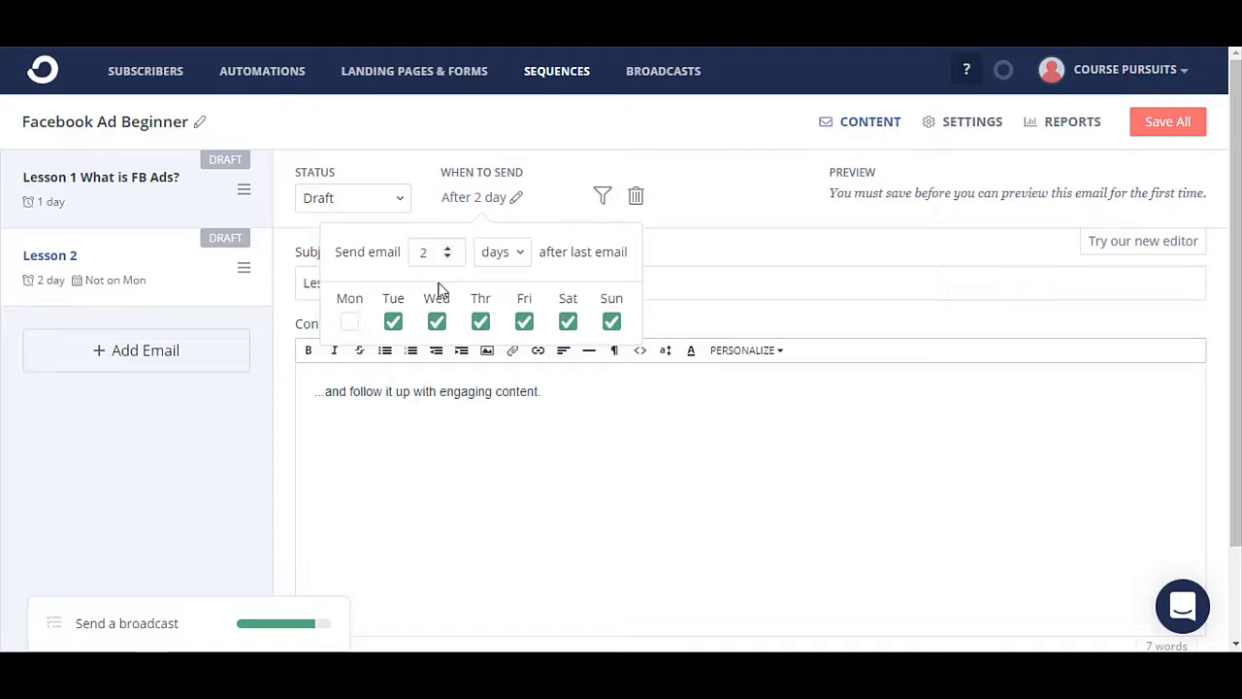
{"action": "left_click", "coordinate": [355, 322]}
{"action": "left_click", "coordinate": [460, 447]}
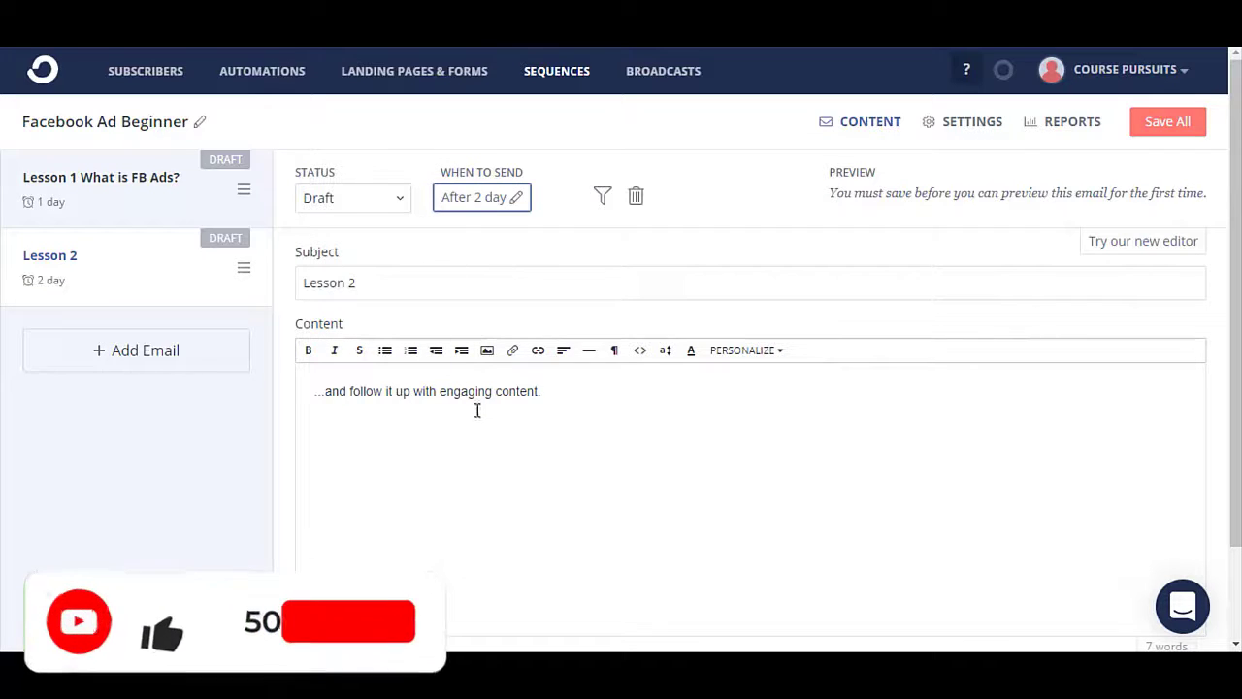
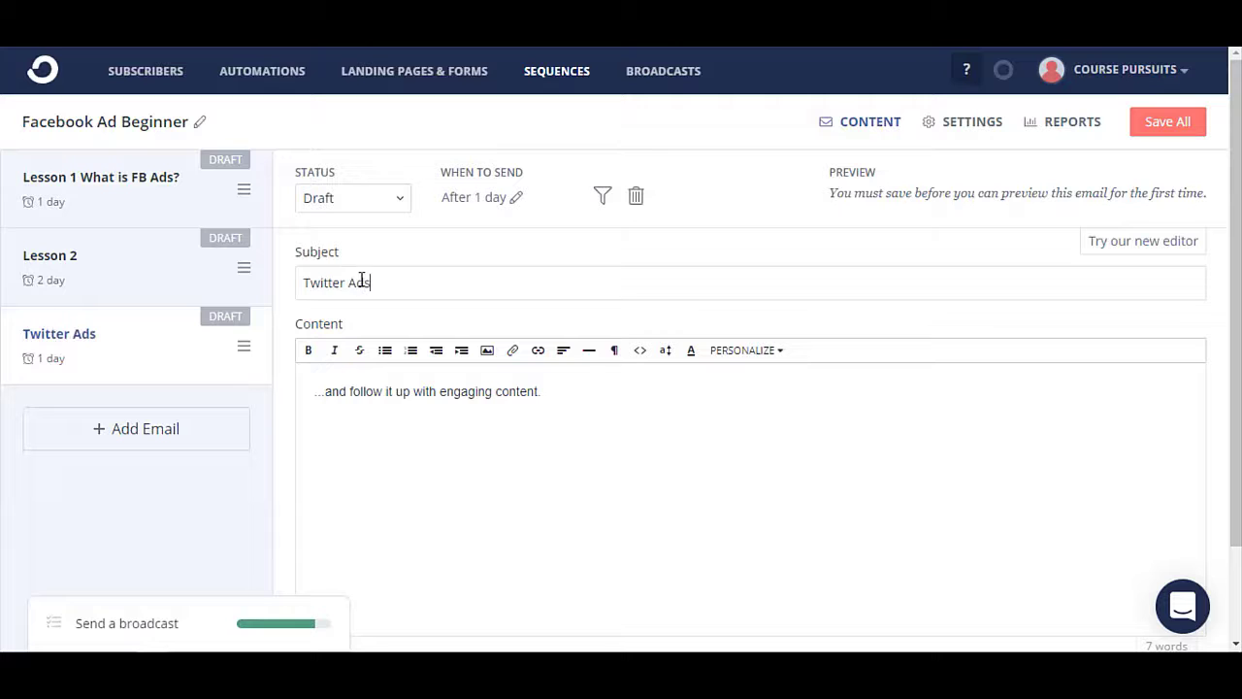
{"action": "double_click", "coordinate": [448, 505]}
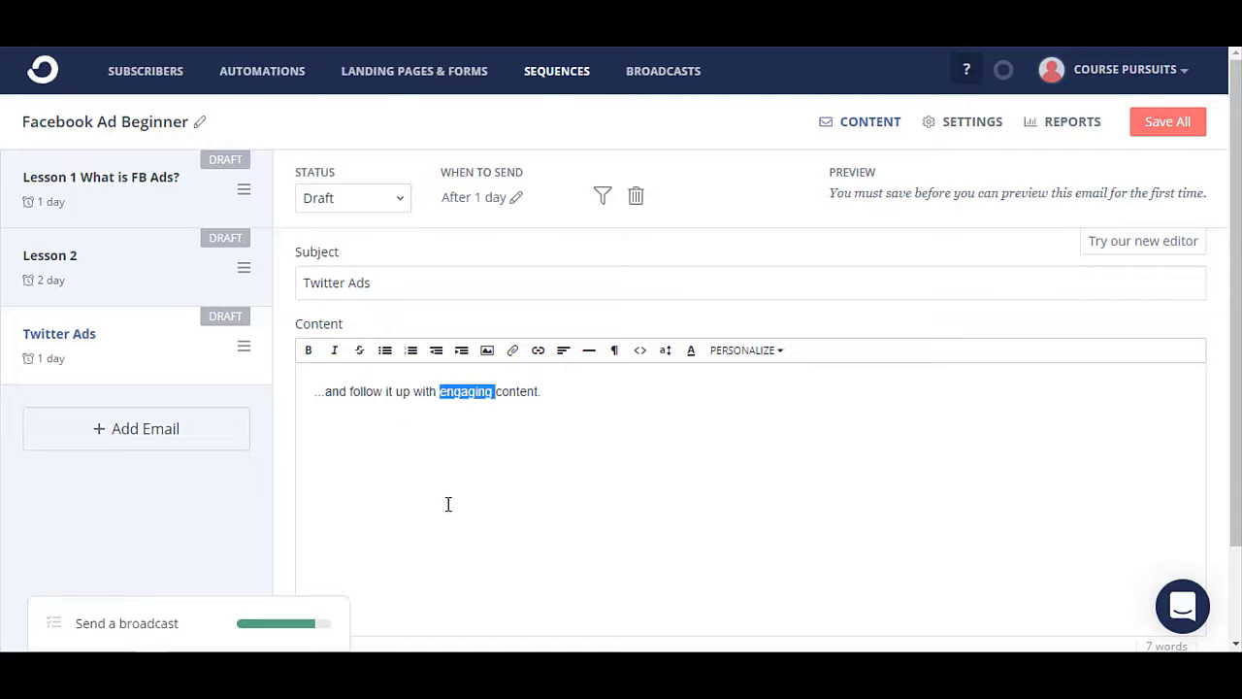
{"action": "left_click", "coordinate": [389, 442]}
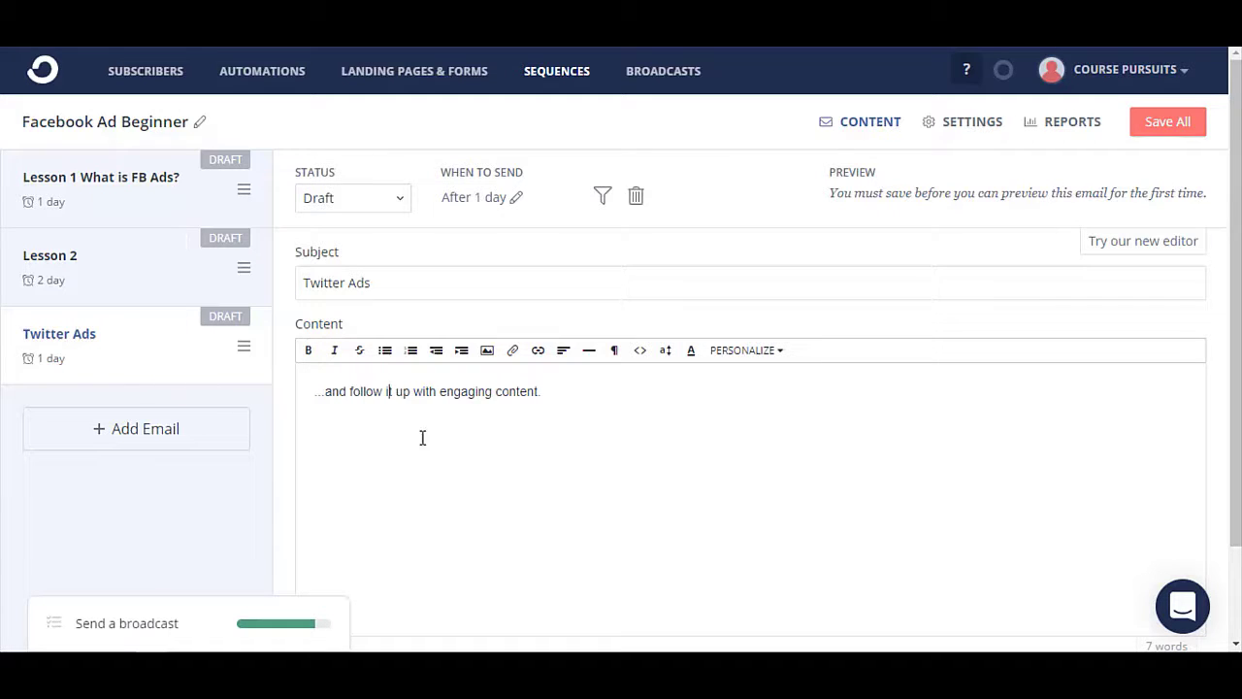
- Try to build an exclusion filter on the Twitter Ads email, matching all, for people subscribed to tags, and cancel it
{"action": "left_click", "coordinate": [600, 199]}
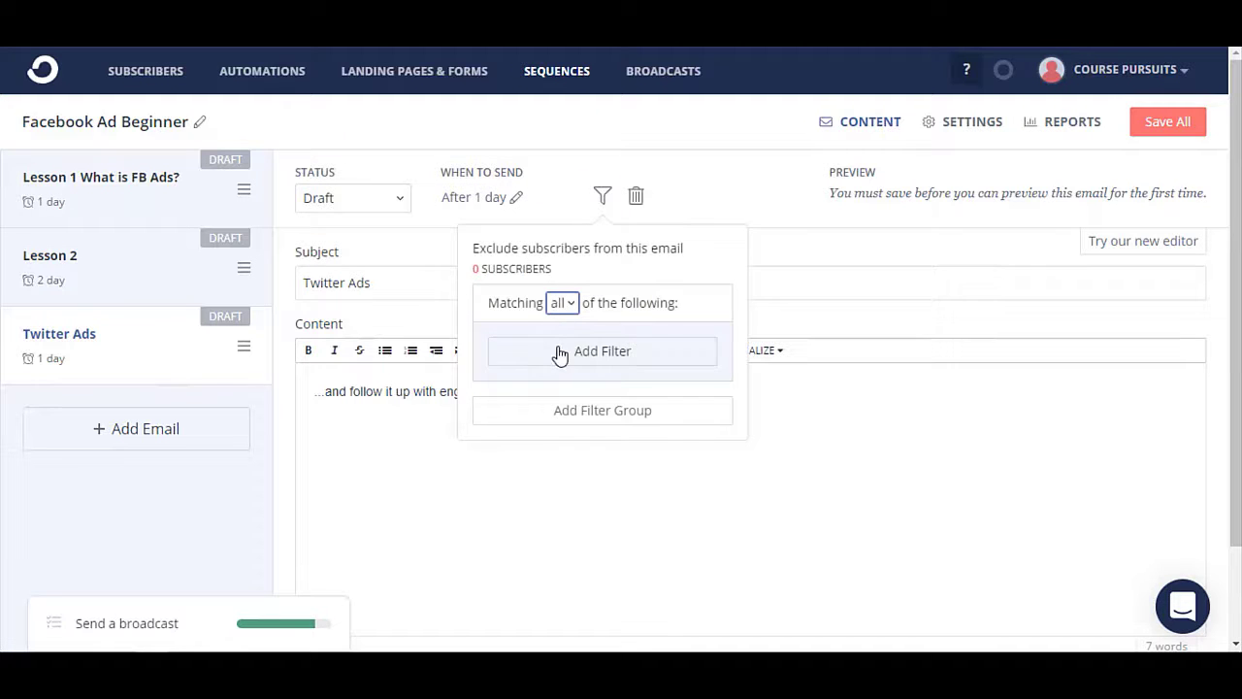
{"action": "left_click", "coordinate": [560, 304]}
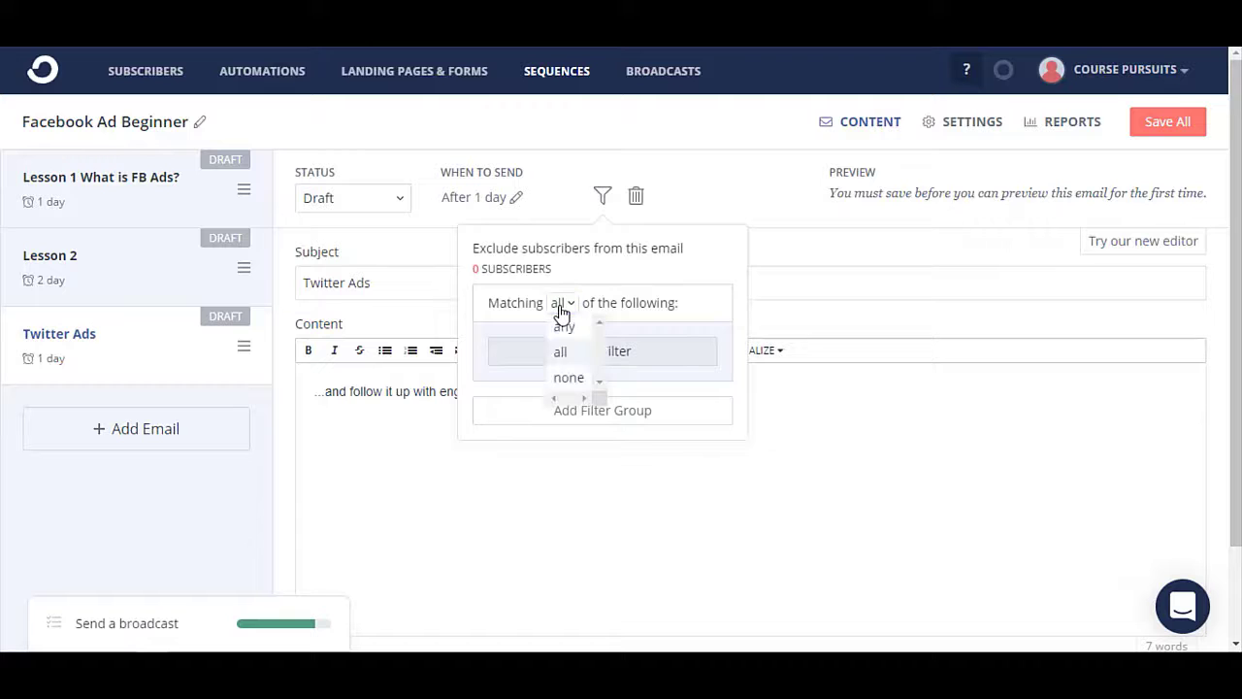
{"action": "left_click", "coordinate": [576, 353]}
{"action": "left_click", "coordinate": [601, 355]}
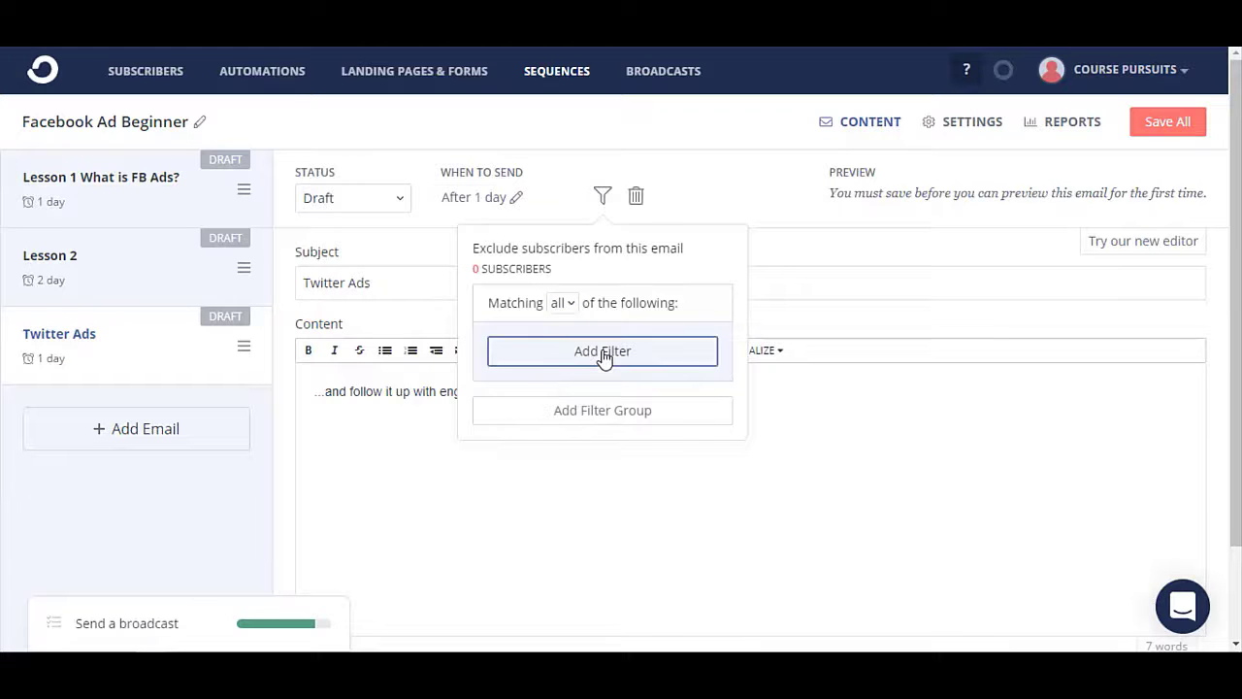
{"action": "left_click", "coordinate": [569, 373]}
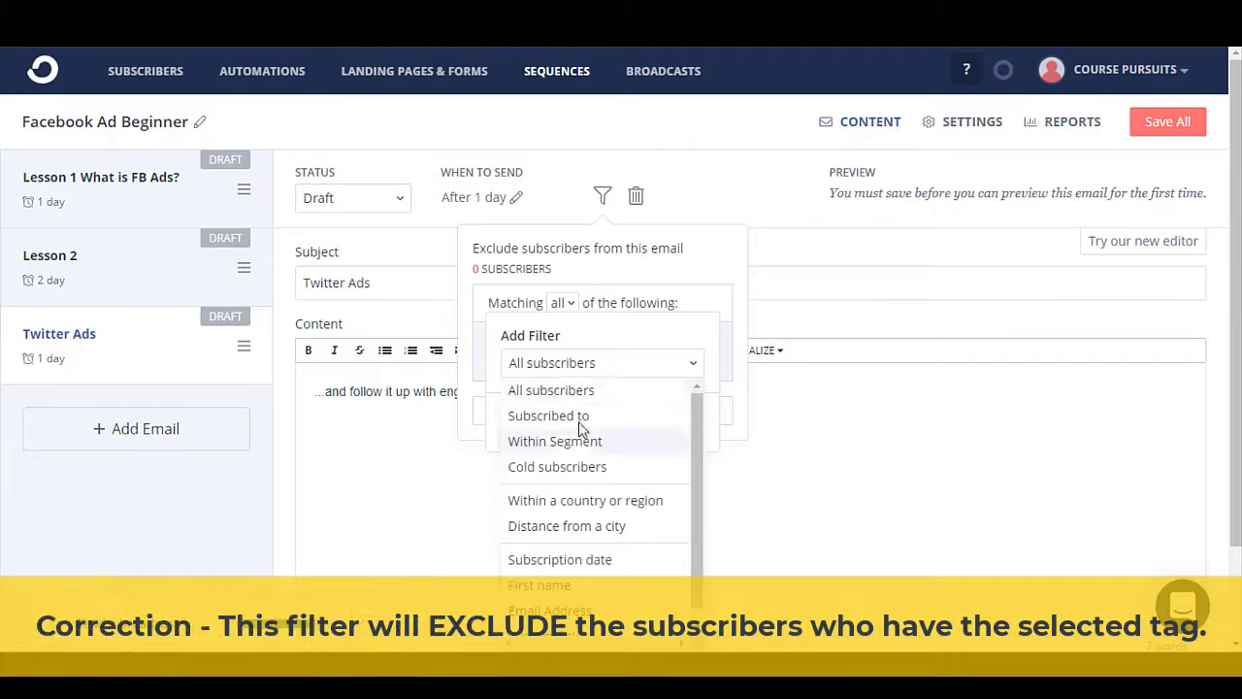
{"action": "left_click", "coordinate": [579, 416]}
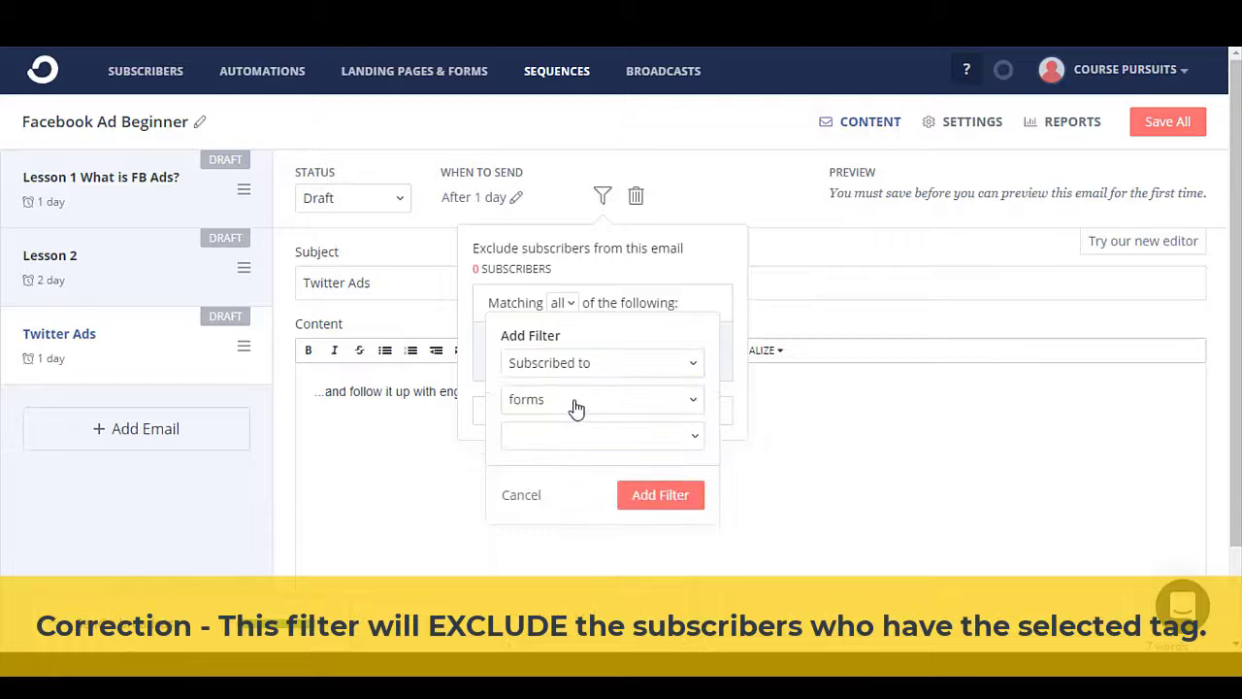
{"action": "left_click", "coordinate": [572, 402]}
{"action": "left_click", "coordinate": [567, 478]}
{"action": "left_click", "coordinate": [560, 439]}
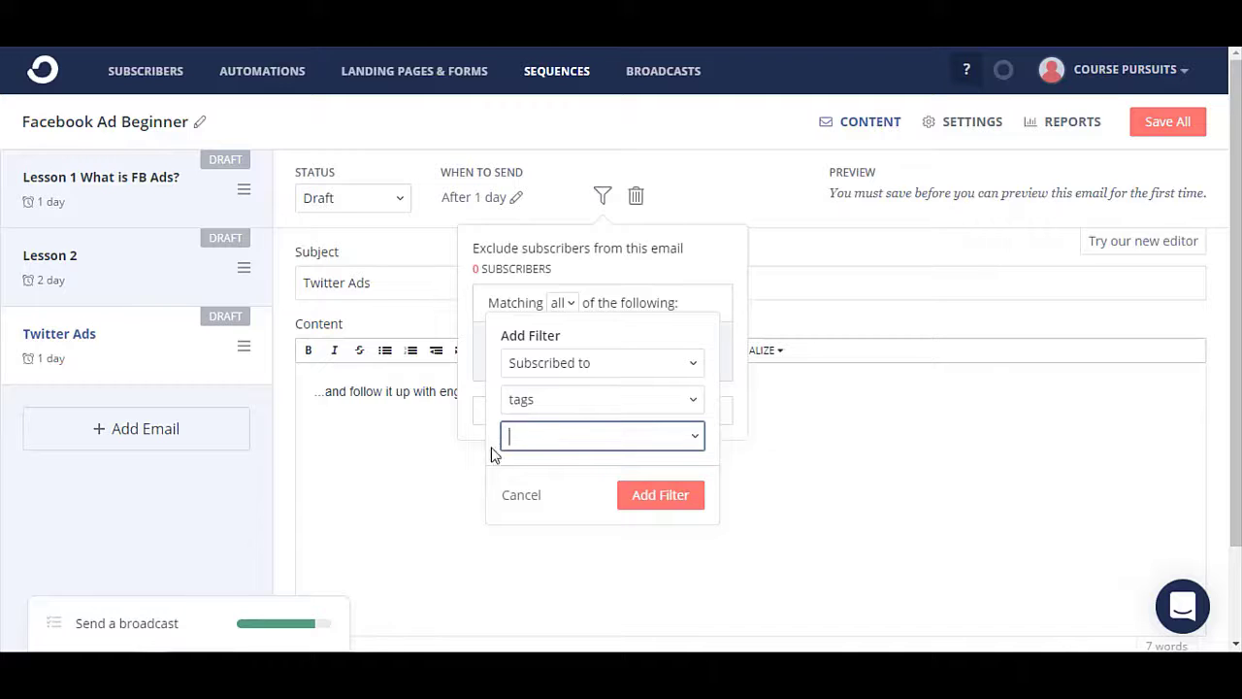
{"action": "left_click", "coordinate": [529, 497]}
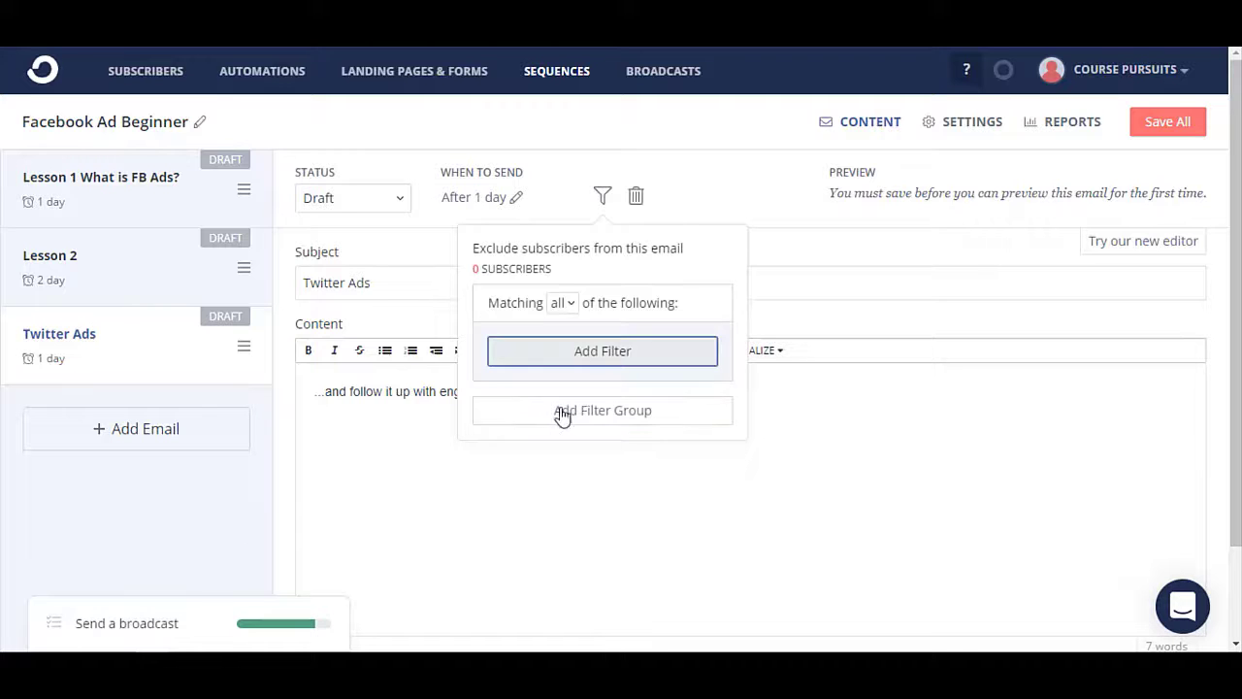
- Close the exclusion filter and save all changes to the sequence, leaving the Twitter Ads email as a draft
{"action": "left_click", "coordinate": [574, 544]}
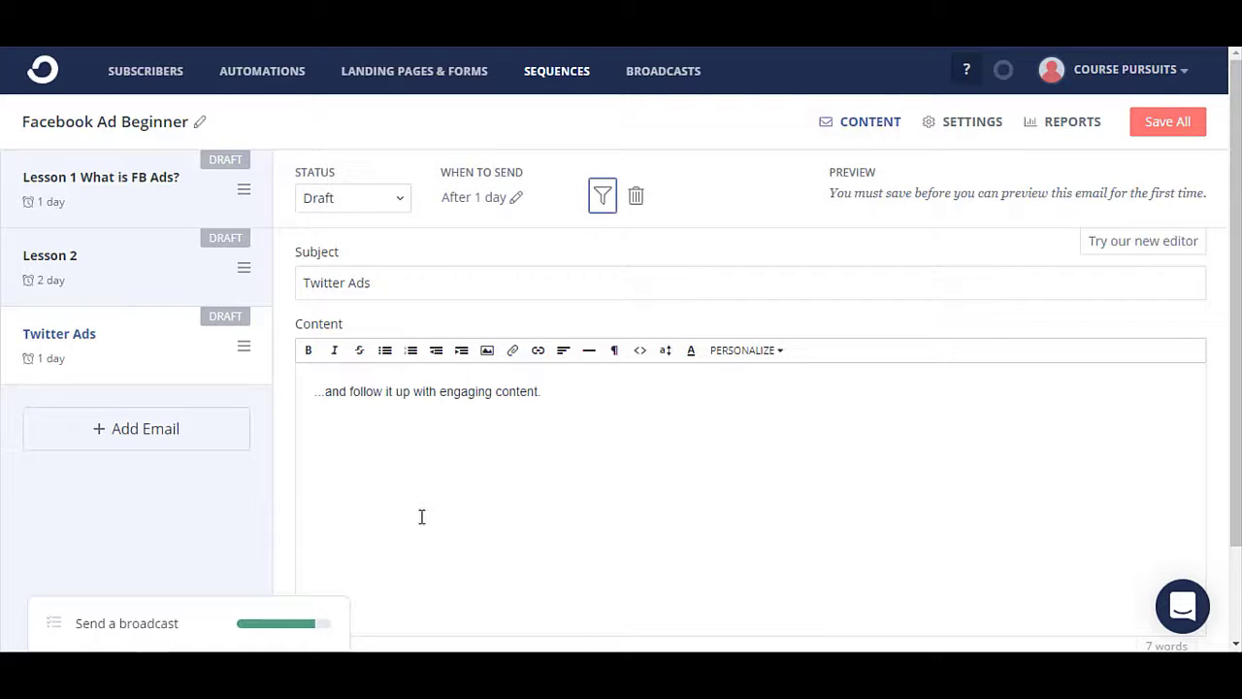
{"action": "left_click", "coordinate": [1172, 127]}
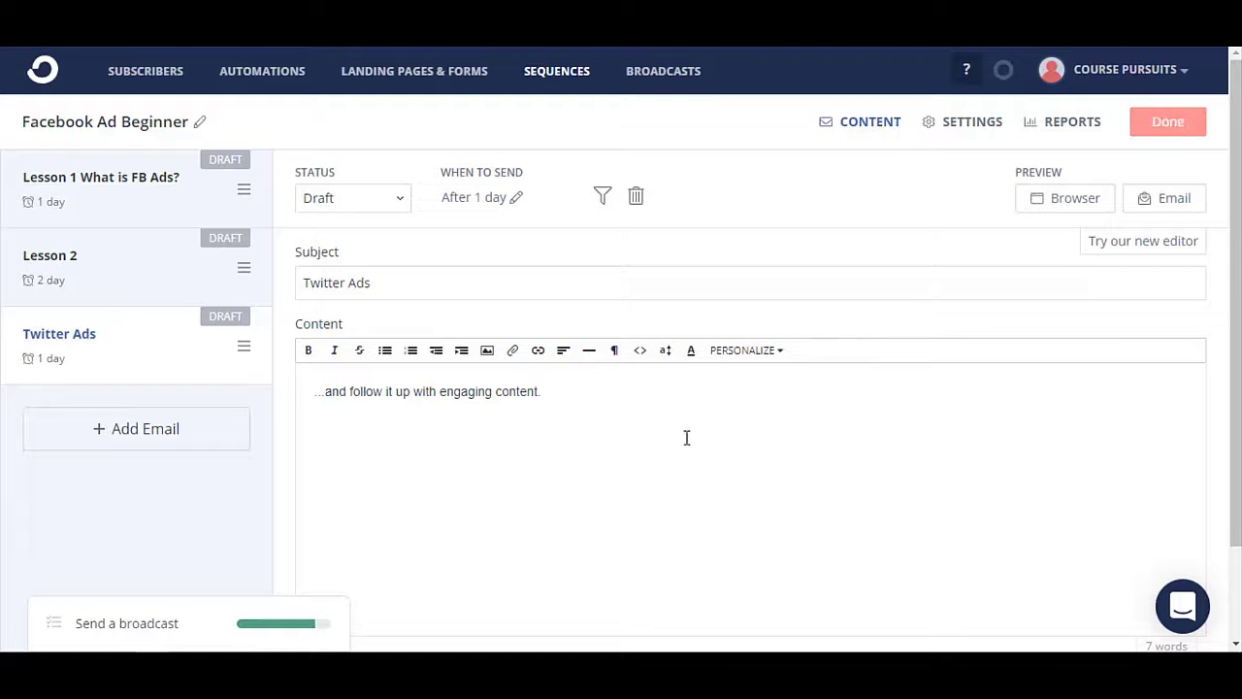
{"action": "left_click", "coordinate": [341, 196]}
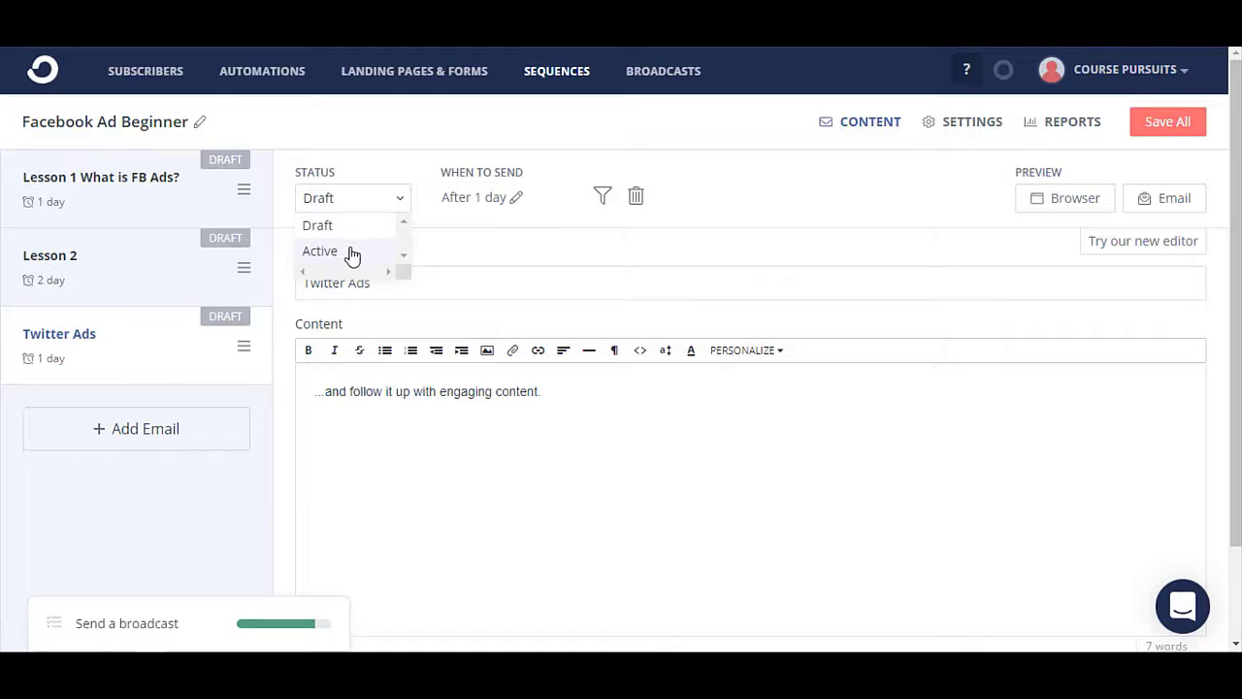
{"action": "left_click", "coordinate": [457, 452]}
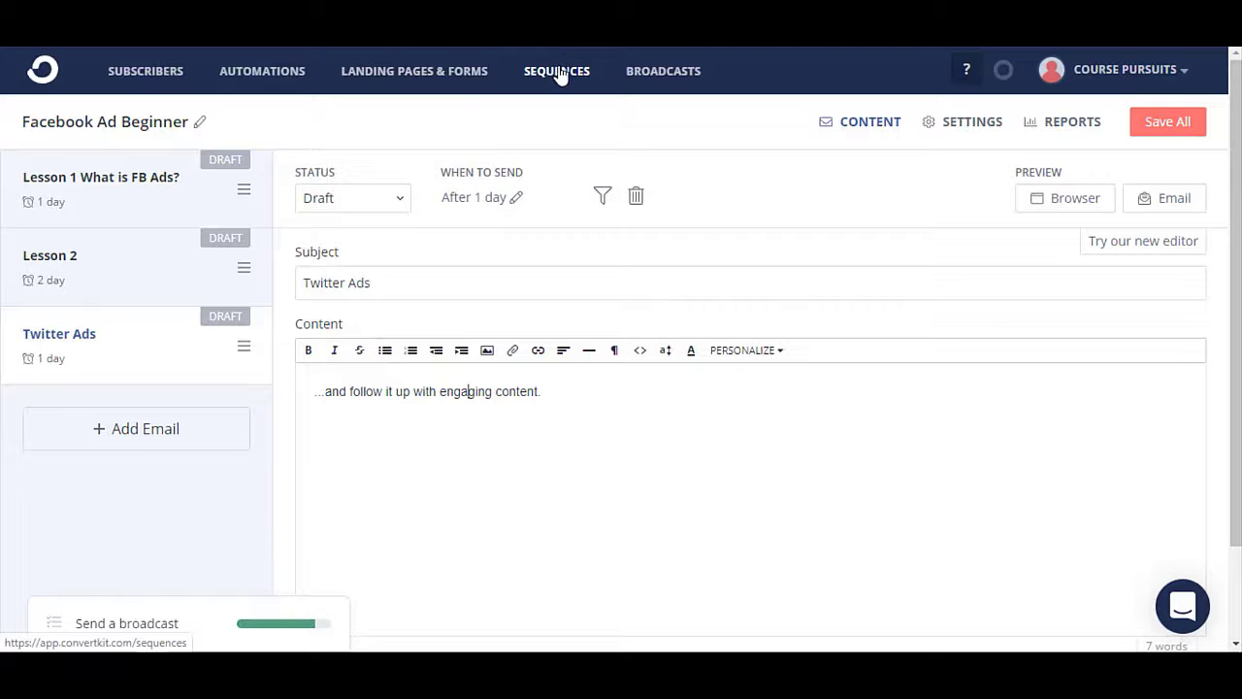
- Create a subscriber tag named "interested_in_mycourse1" from the Subscribers page
{"action": "left_click", "coordinate": [145, 73]}
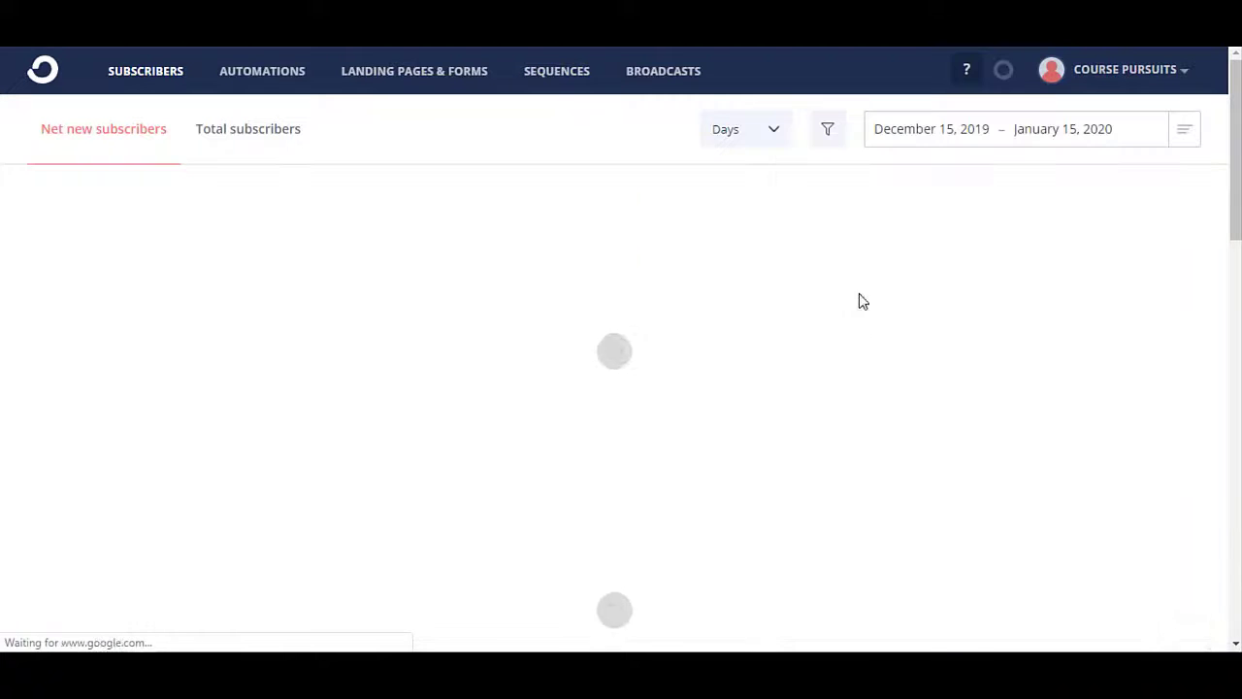
{"action": "scroll", "coordinate": [890, 366], "scroll_direction": "down", "scroll_amount": 10}
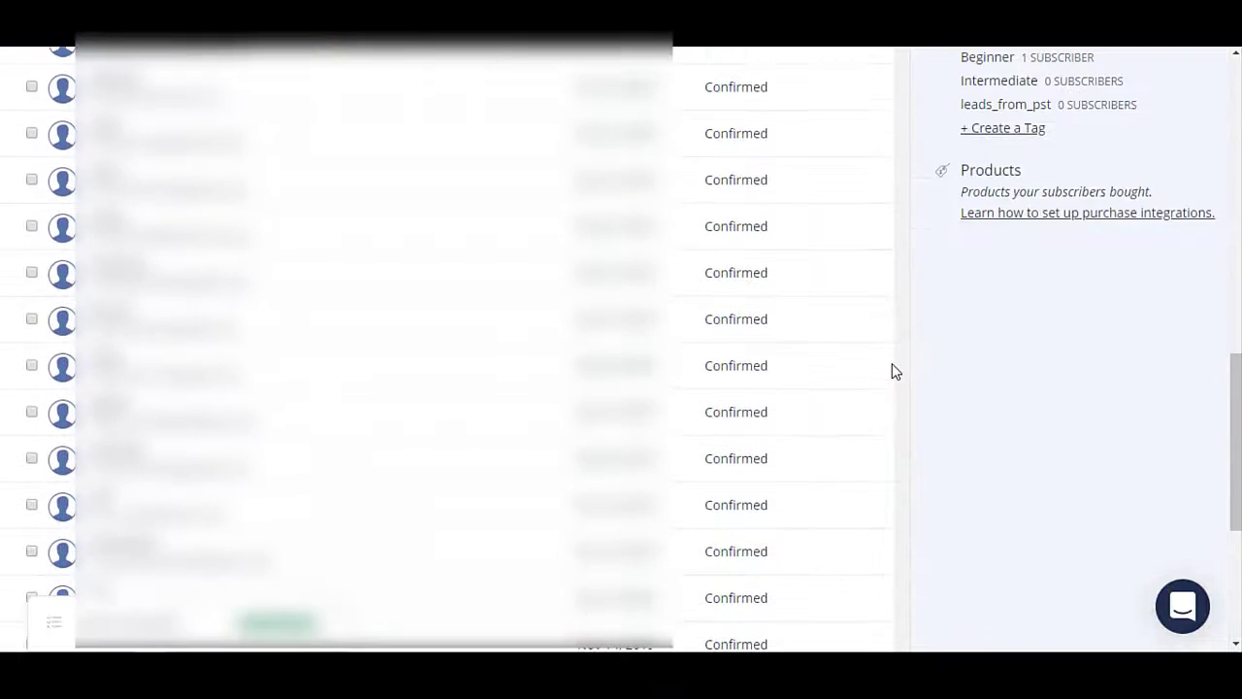
{"action": "scroll", "coordinate": [894, 366], "scroll_direction": "up", "scroll_amount": 3}
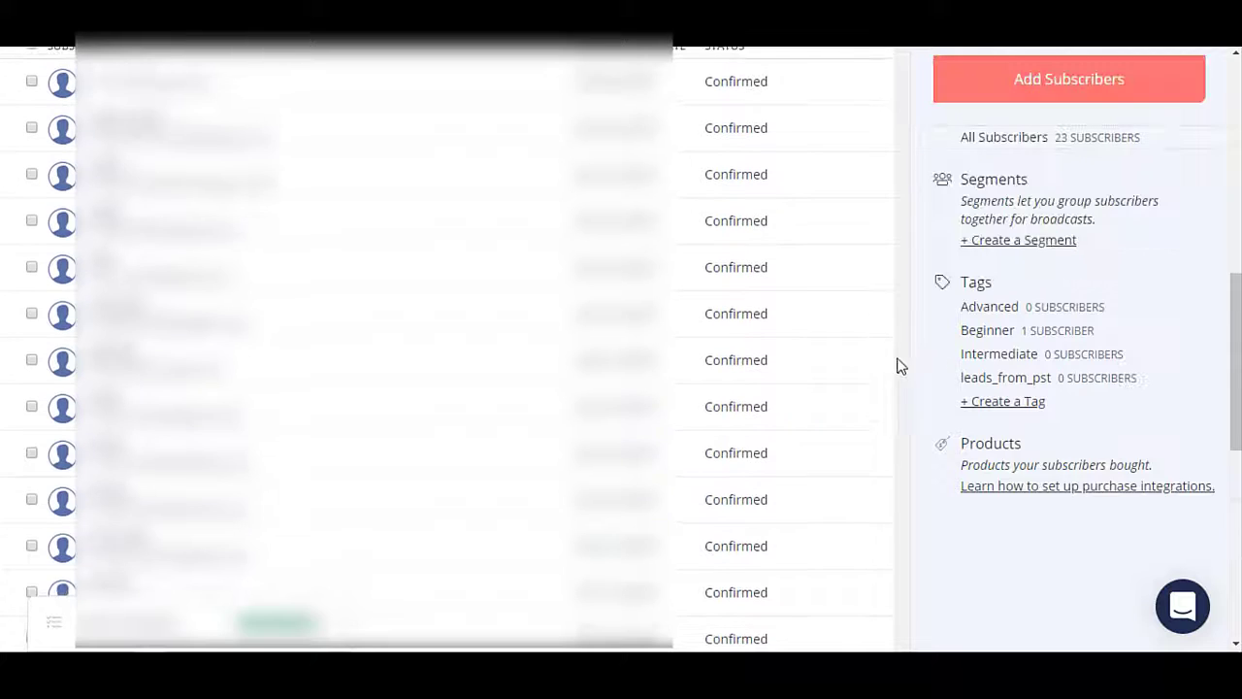
{"action": "left_click", "coordinate": [1019, 406]}
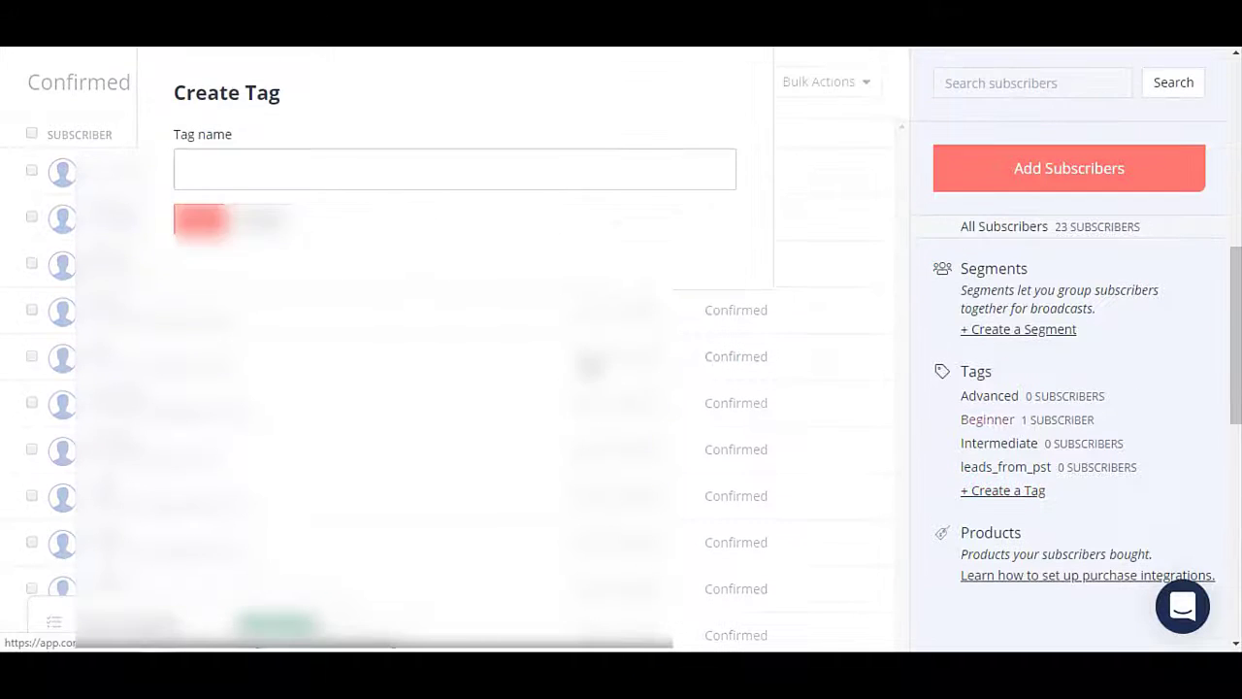
{"action": "left_click", "coordinate": [281, 164]}
{"action": "type", "text": "intersted"}
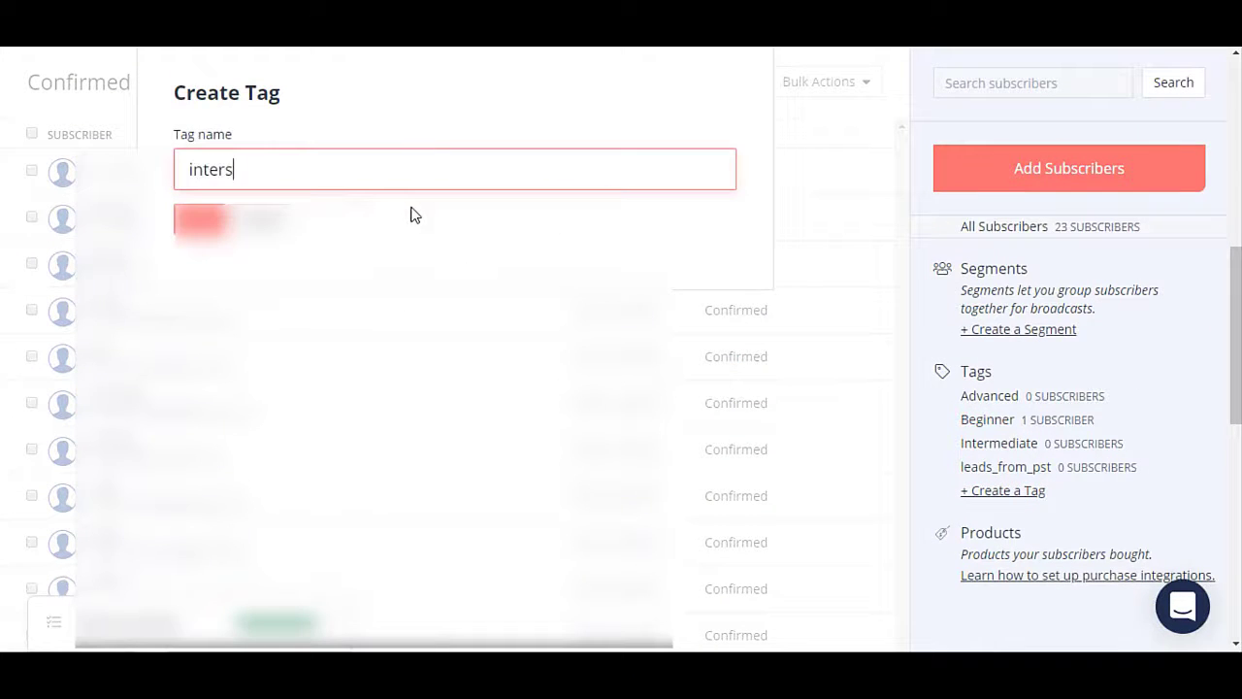
{"action": "key", "text": "BackSpace"}
{"action": "key", "text": "BackSpace"}
{"action": "type", "text": "es"}
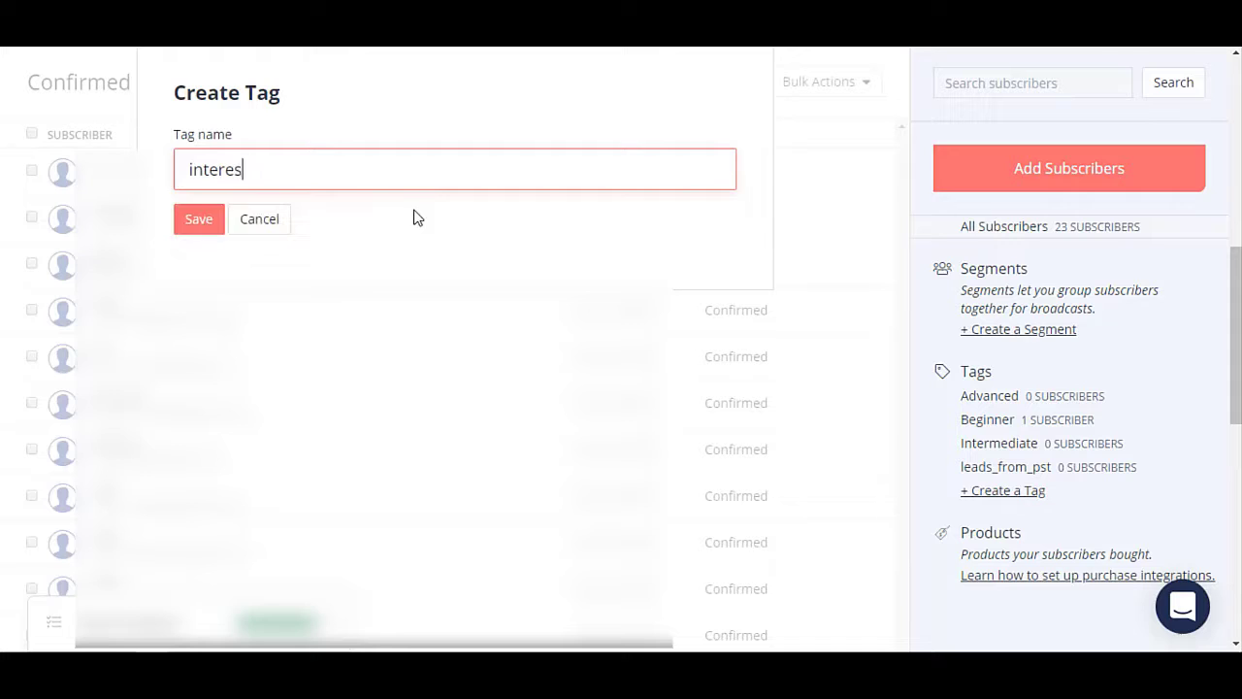
{"action": "type", "text": "ted"}
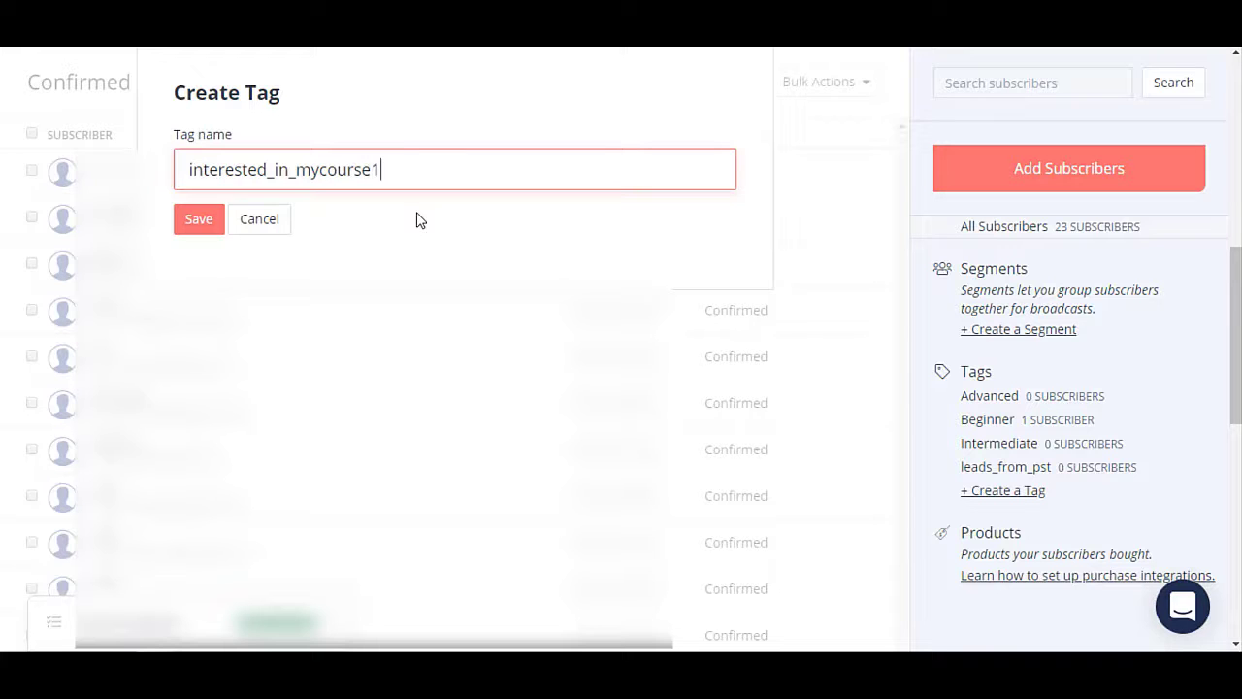
{"action": "left_click", "coordinate": [195, 222]}
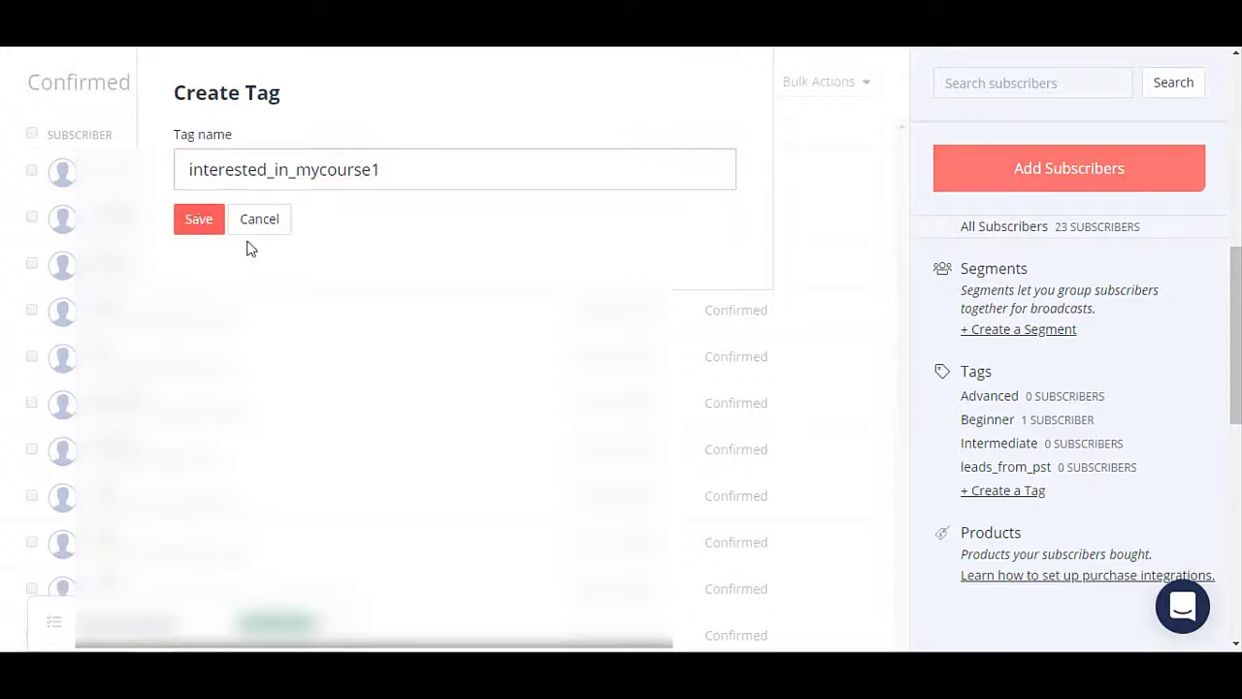
- Search all subscribers for one person by e-mail address
{"action": "scroll", "coordinate": [1019, 433], "scroll_direction": "down", "scroll_amount": 7}
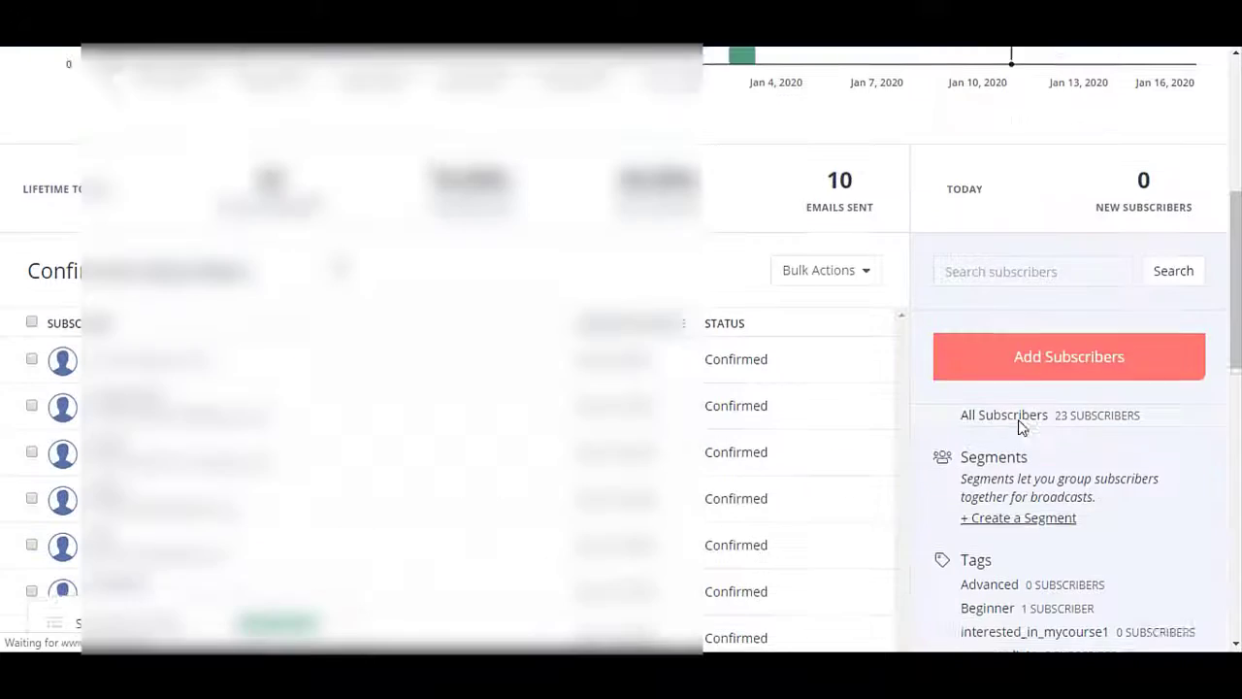
{"action": "scroll", "coordinate": [1019, 420], "scroll_direction": "down", "scroll_amount": 2}
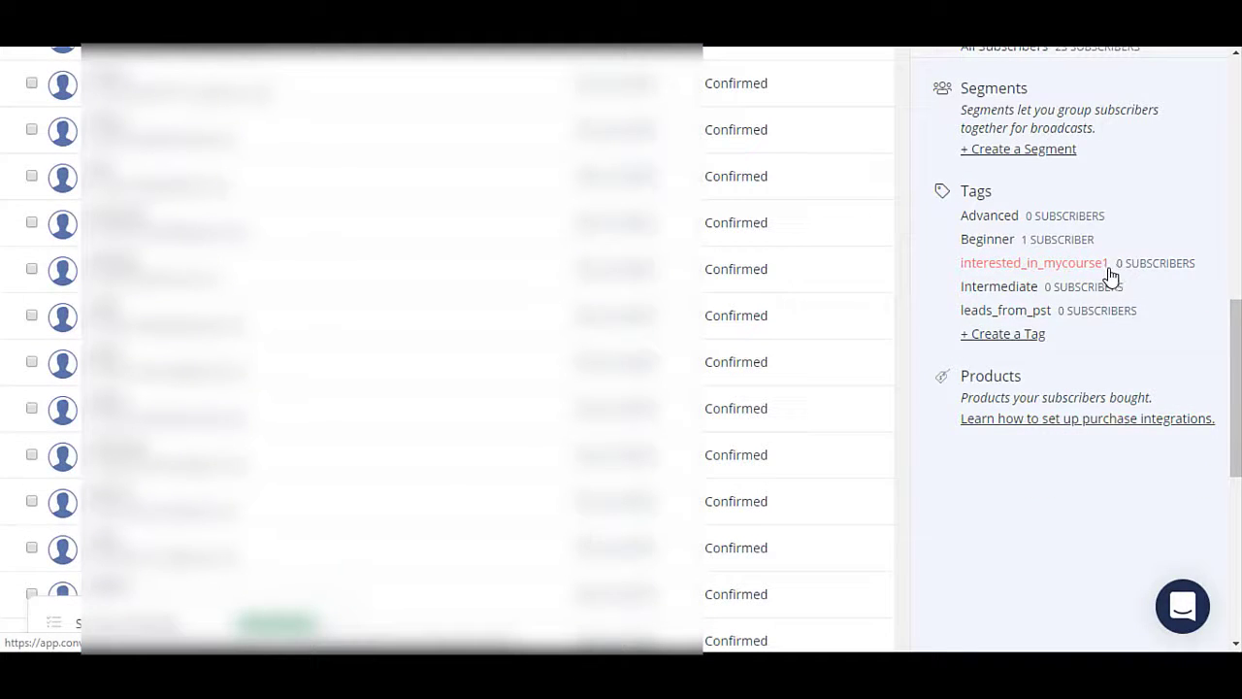
{"action": "scroll", "coordinate": [920, 468], "scroll_direction": "up", "scroll_amount": 3}
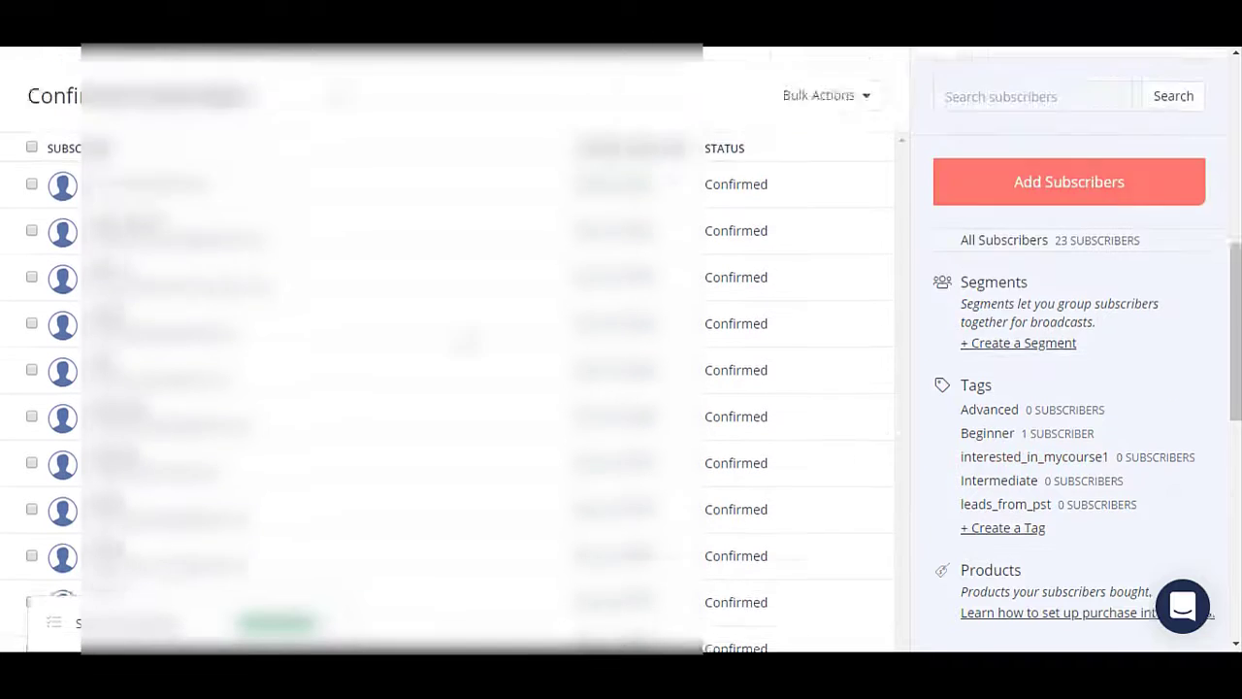
{"action": "scroll", "coordinate": [970, 505], "scroll_direction": "down", "scroll_amount": 3}
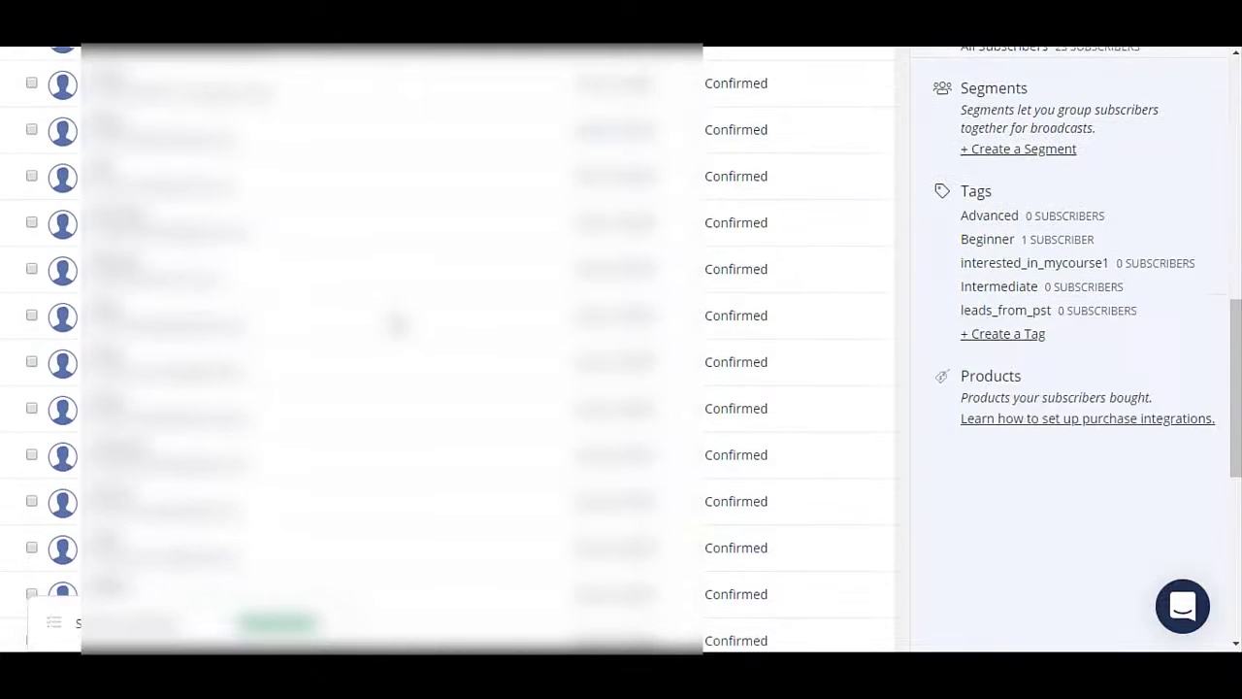
{"action": "scroll", "coordinate": [971, 505], "scroll_direction": "up", "scroll_amount": 5}
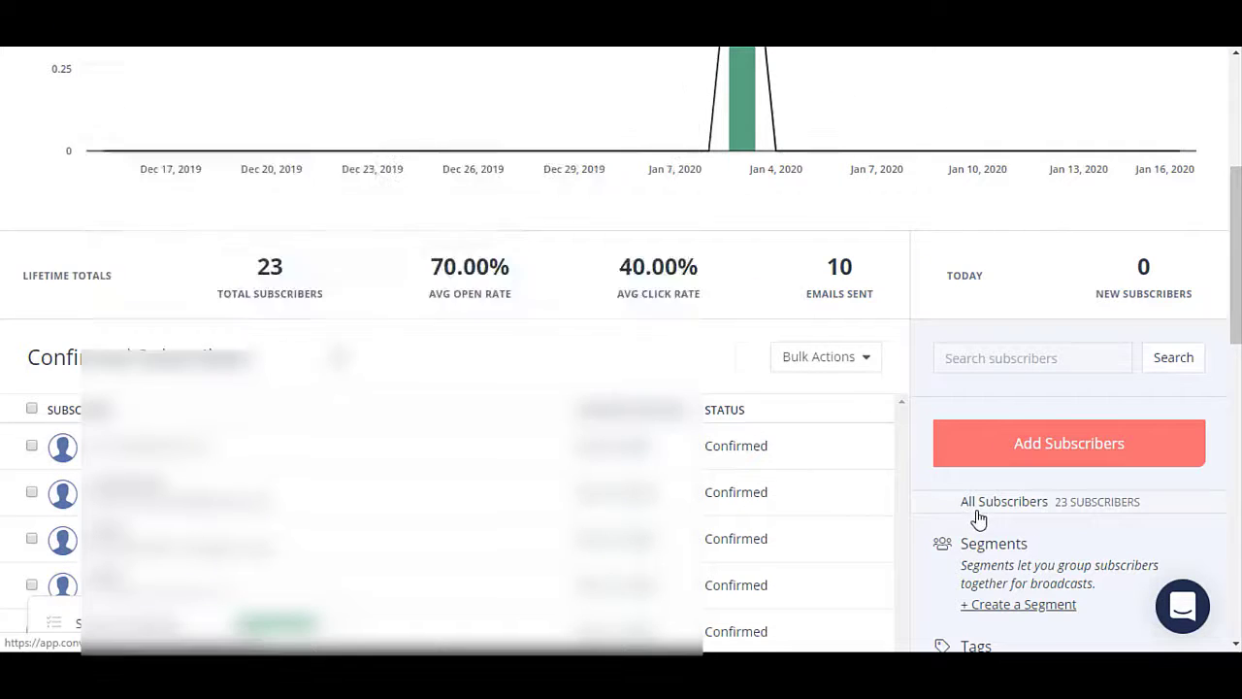
{"action": "left_click", "coordinate": [1029, 358]}
{"action": "left_click", "coordinate": [987, 396]}
{"action": "left_click", "coordinate": [1173, 357]}
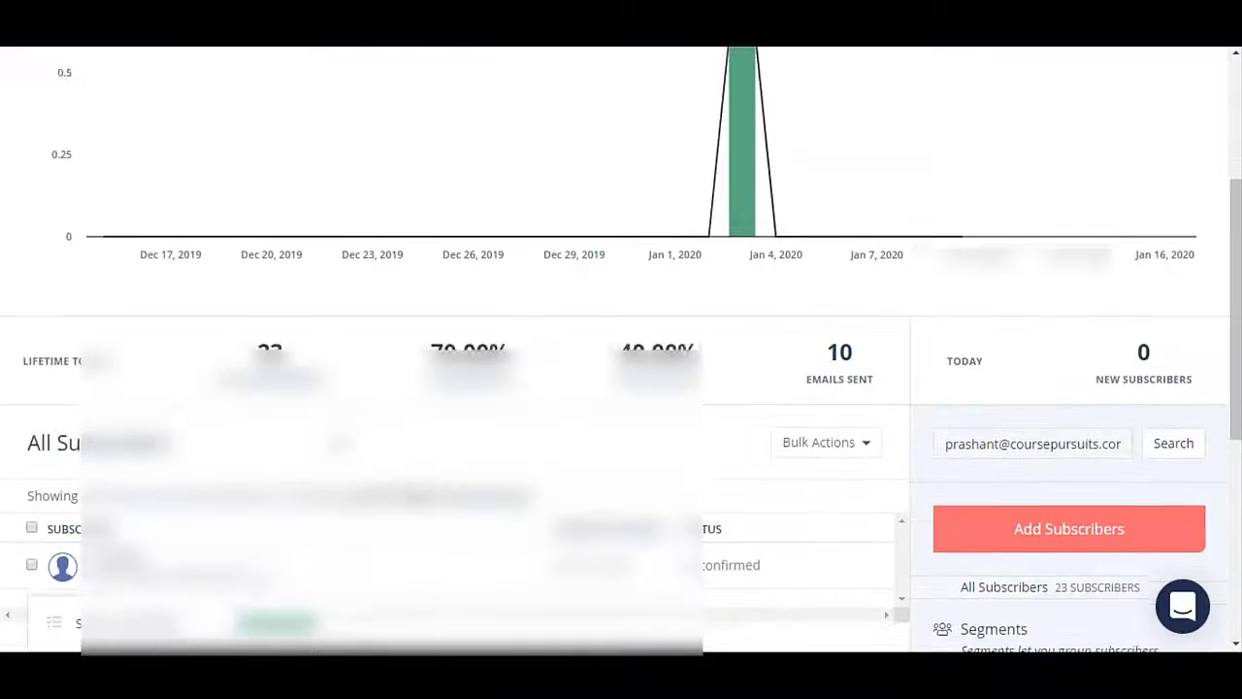
- Apply the interested_in_mycourse1 tag to the subscriber found by the search
{"action": "left_click", "coordinate": [32, 387]}
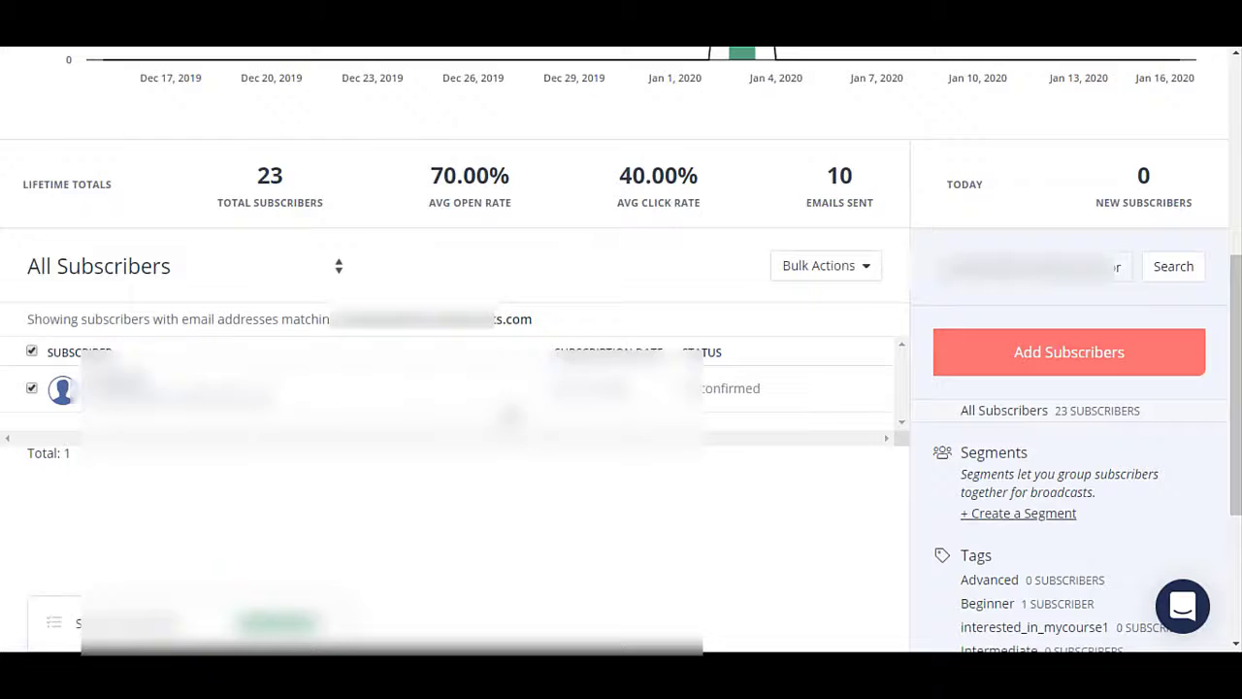
{"action": "left_click", "coordinate": [849, 275]}
{"action": "left_click", "coordinate": [815, 307]}
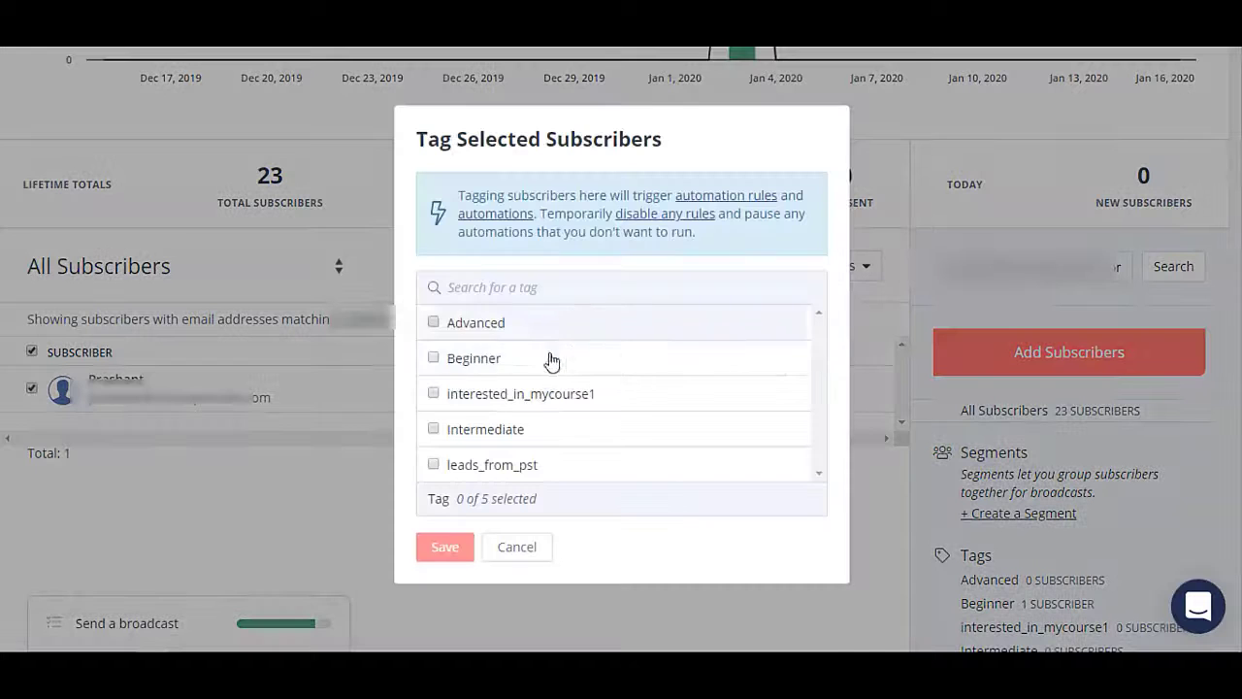
{"action": "left_click", "coordinate": [559, 293]}
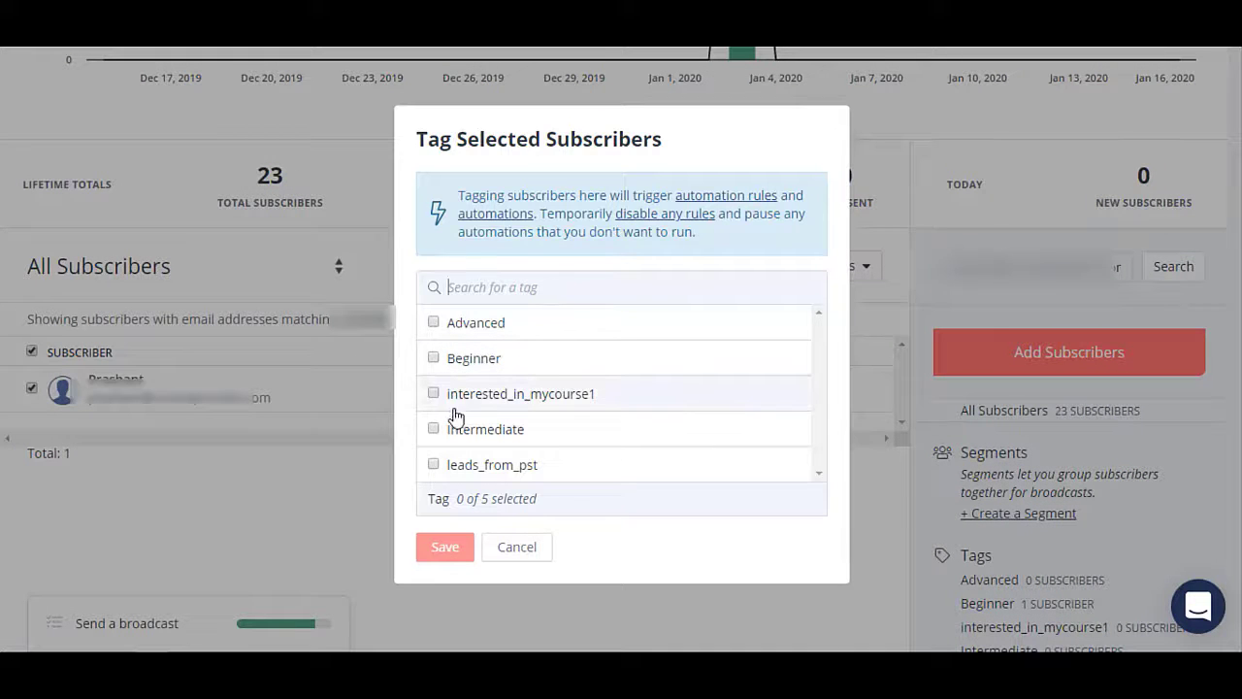
{"action": "left_click", "coordinate": [433, 394]}
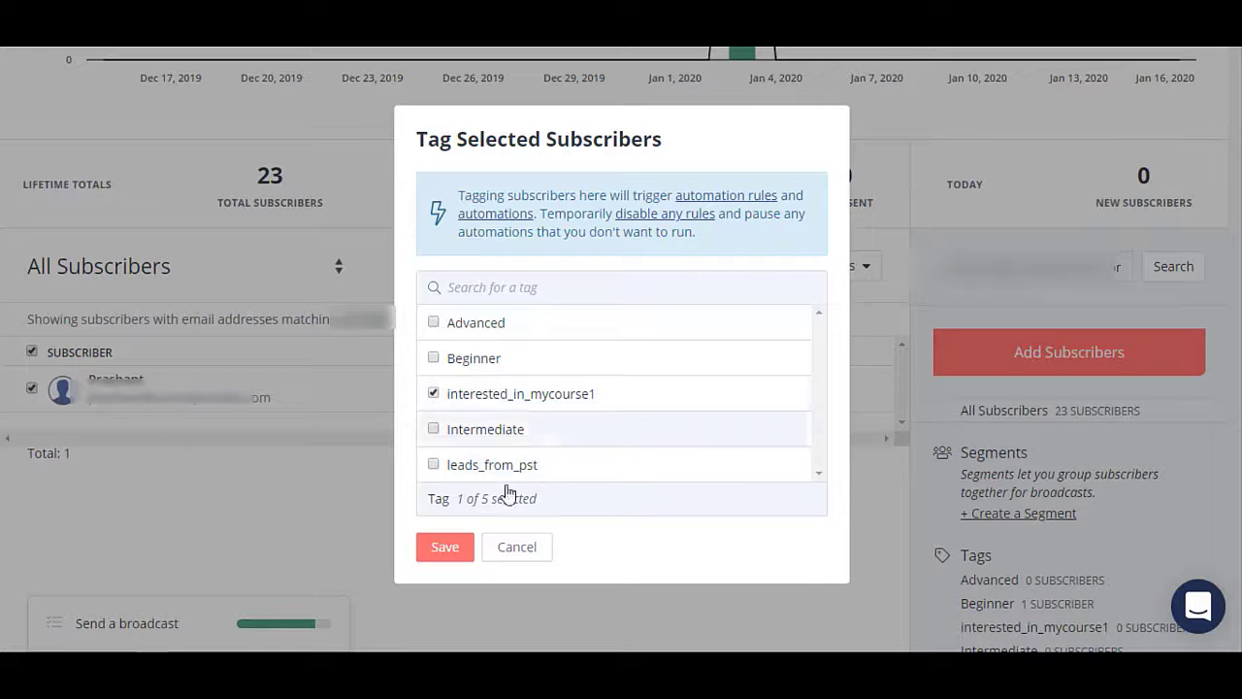
{"action": "left_click", "coordinate": [448, 549]}
- Open the tagged subscriber's profile and examine the e-mail address, first name and assigned tags
{"action": "scroll", "coordinate": [498, 544], "scroll_direction": "down", "scroll_amount": 5}
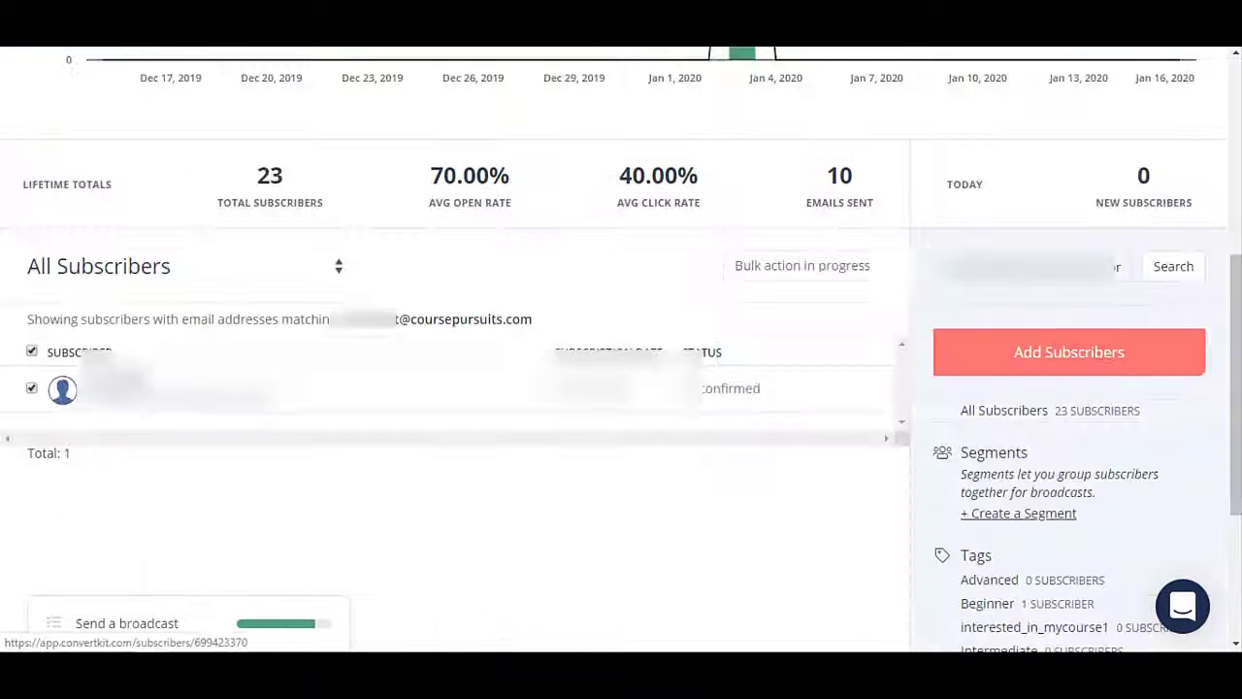
{"action": "left_click", "coordinate": [282, 412]}
{"action": "scroll", "coordinate": [288, 396], "scroll_direction": "down", "scroll_amount": 1}
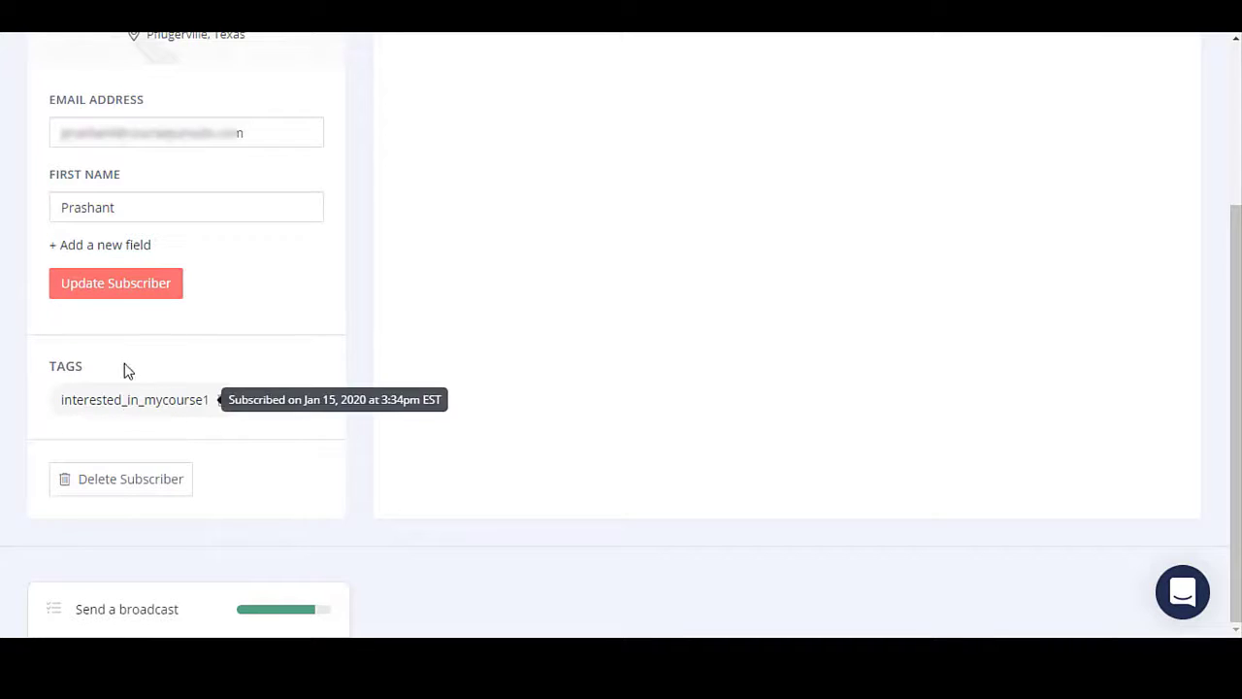
{"action": "mouse_move", "coordinate": [126, 405]}
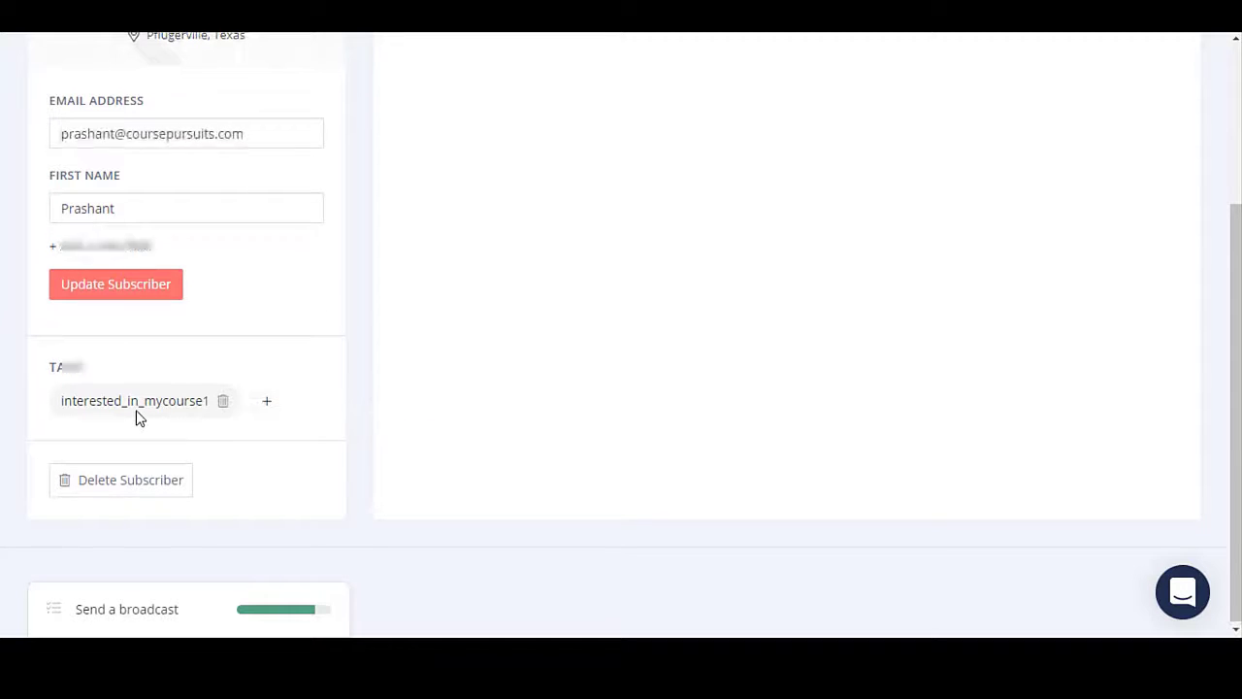
{"action": "scroll", "coordinate": [136, 417], "scroll_direction": "up", "scroll_amount": 3}
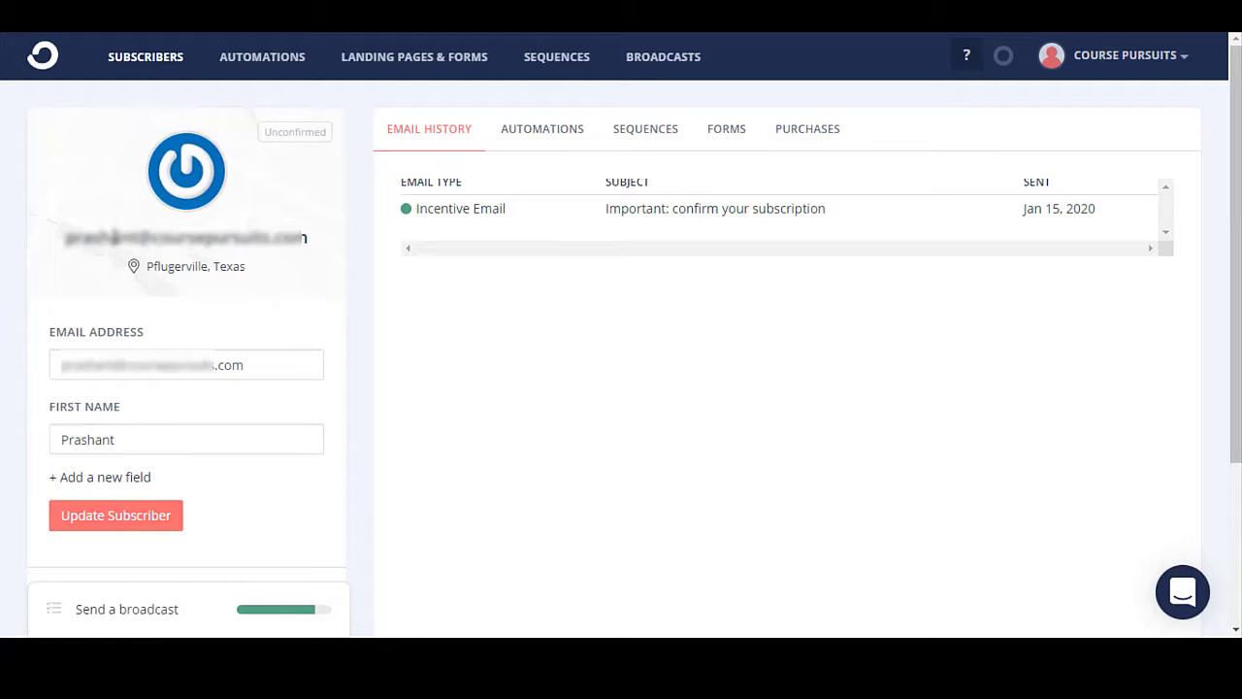
{"action": "left_click", "coordinate": [147, 361]}
{"action": "left_click", "coordinate": [166, 434]}
{"action": "scroll", "coordinate": [155, 432], "scroll_direction": "down", "scroll_amount": 1}
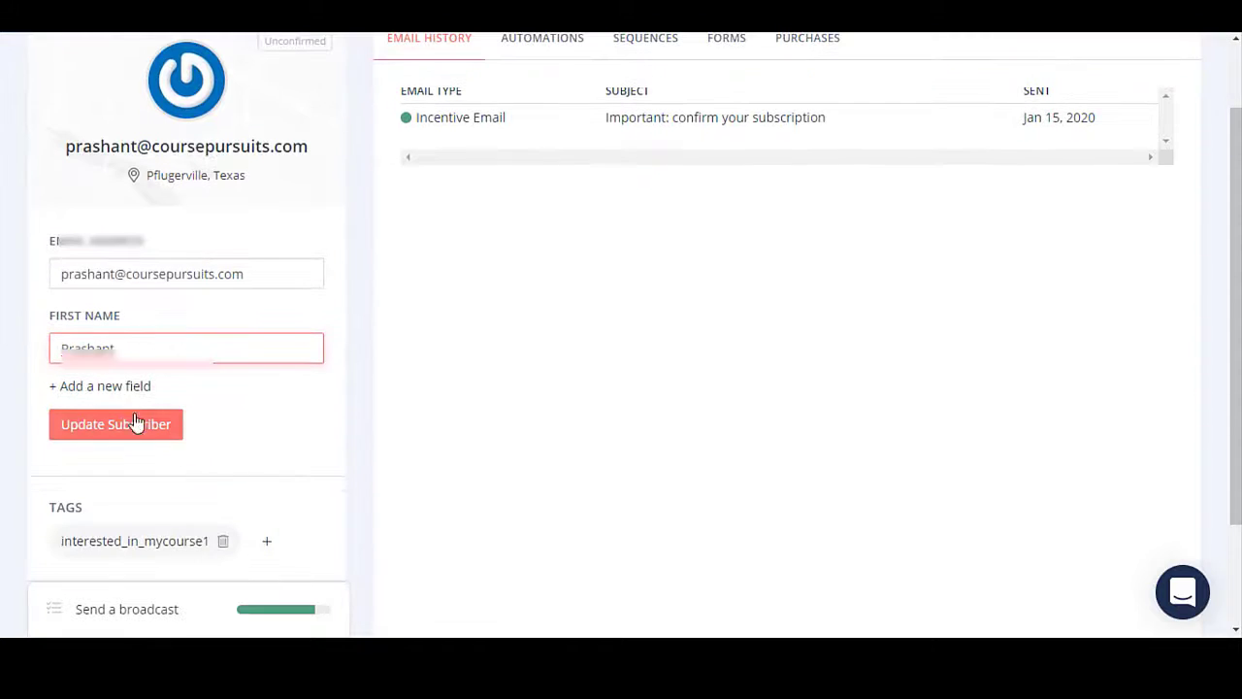
{"action": "scroll", "coordinate": [145, 437], "scroll_direction": "down", "scroll_amount": 2}
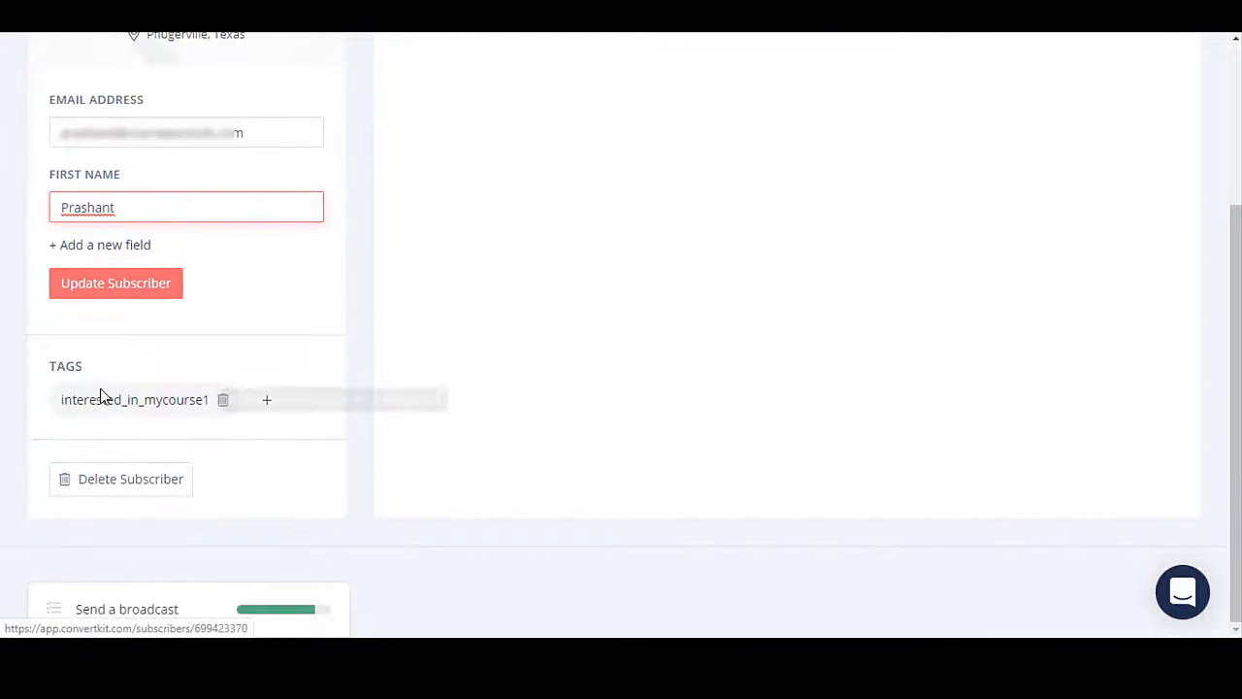
{"action": "scroll", "coordinate": [248, 427], "scroll_direction": "up", "scroll_amount": 3}
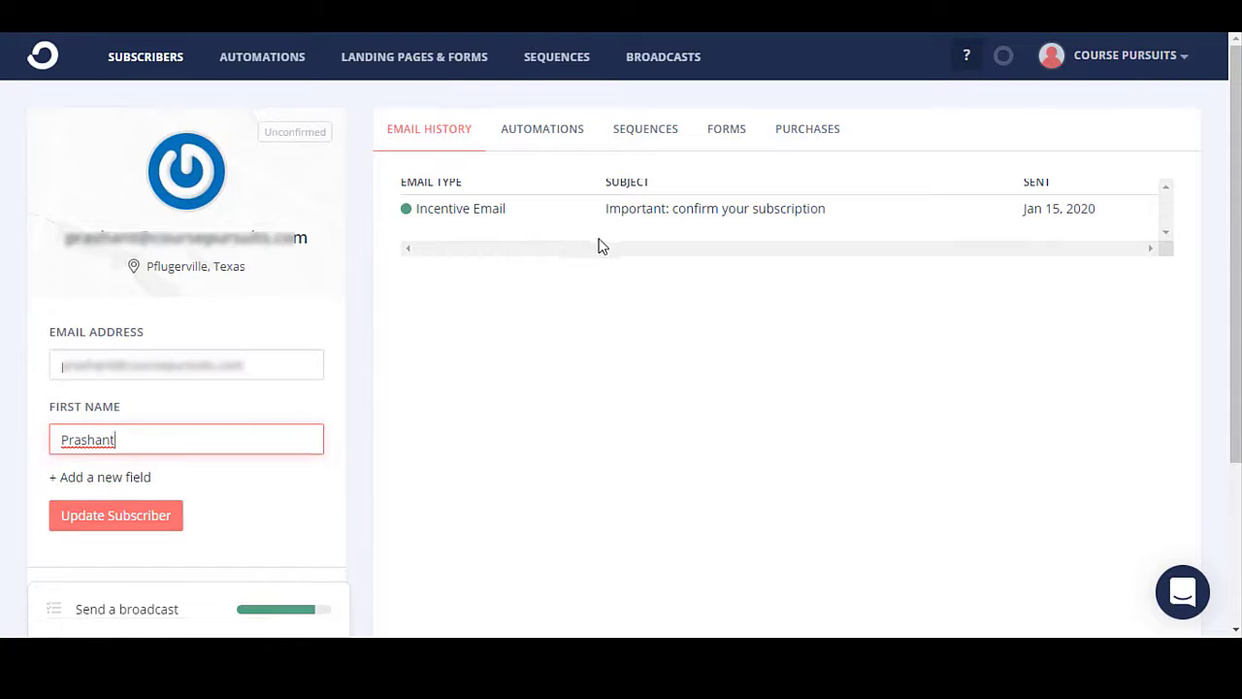
- Review the subscriber's email history, automations, sequences, forms and purchases
{"action": "mouse_move", "coordinate": [409, 215]}
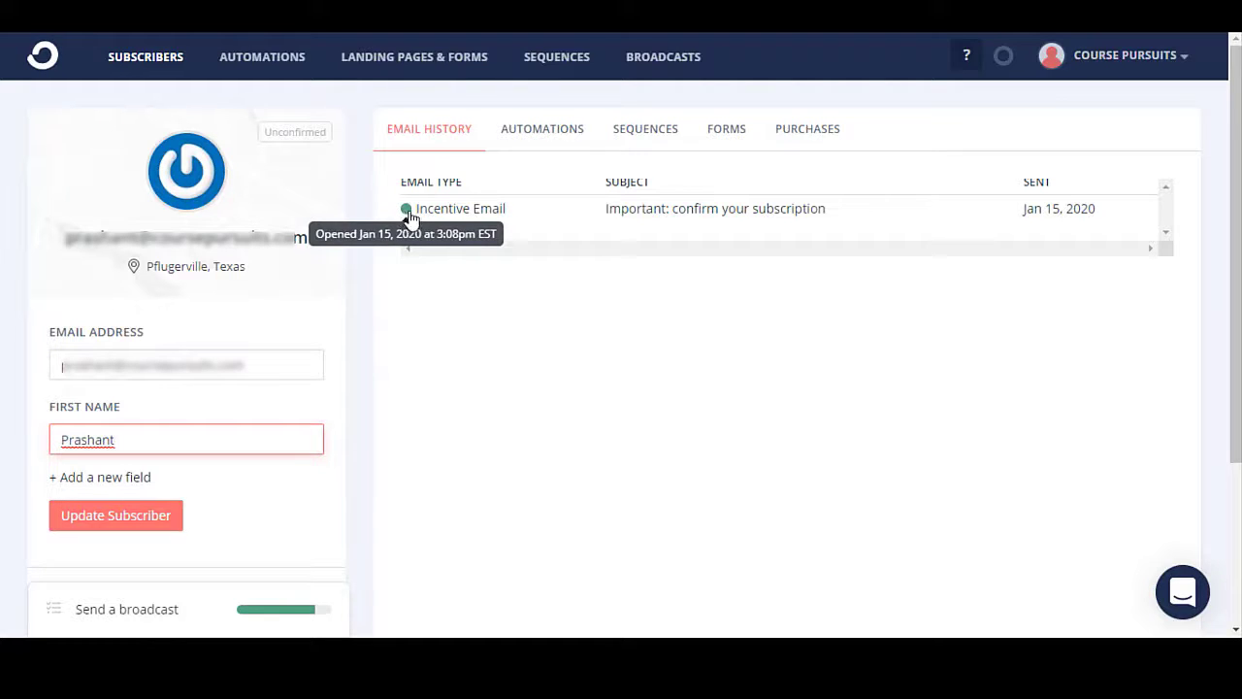
{"action": "left_click", "coordinate": [550, 146]}
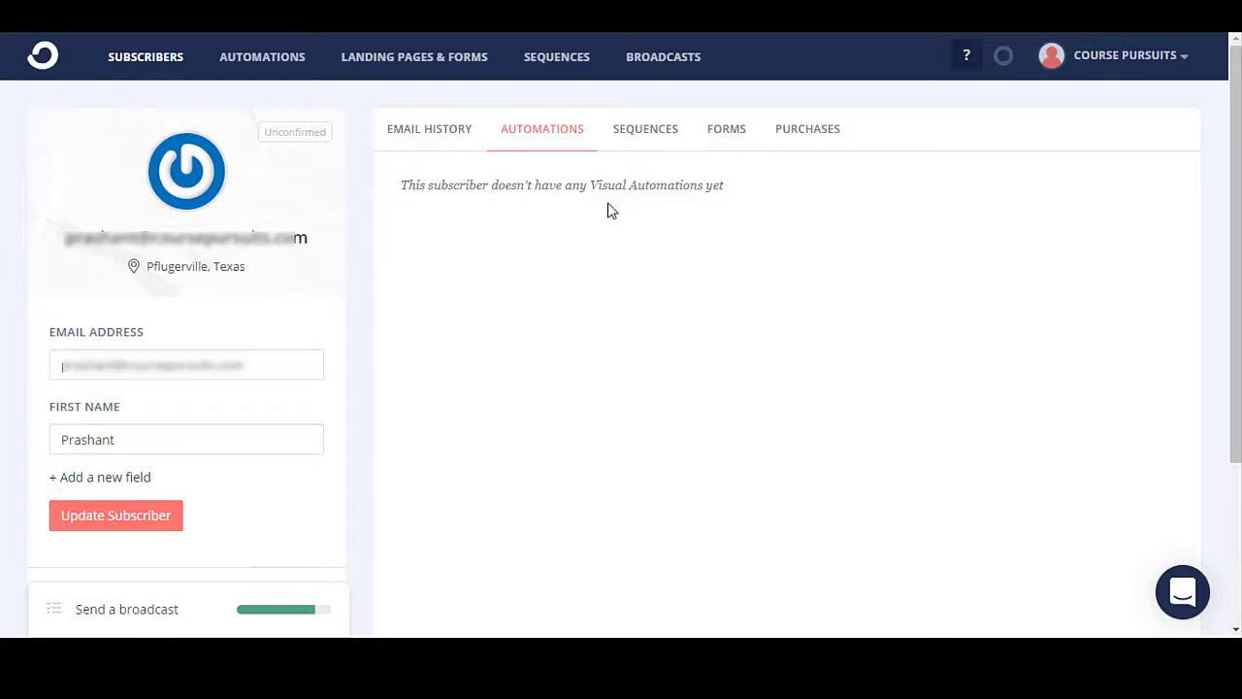
{"action": "left_click", "coordinate": [637, 143]}
{"action": "left_click_drag", "start_coordinate": [545, 185], "coordinate": [667, 188]}
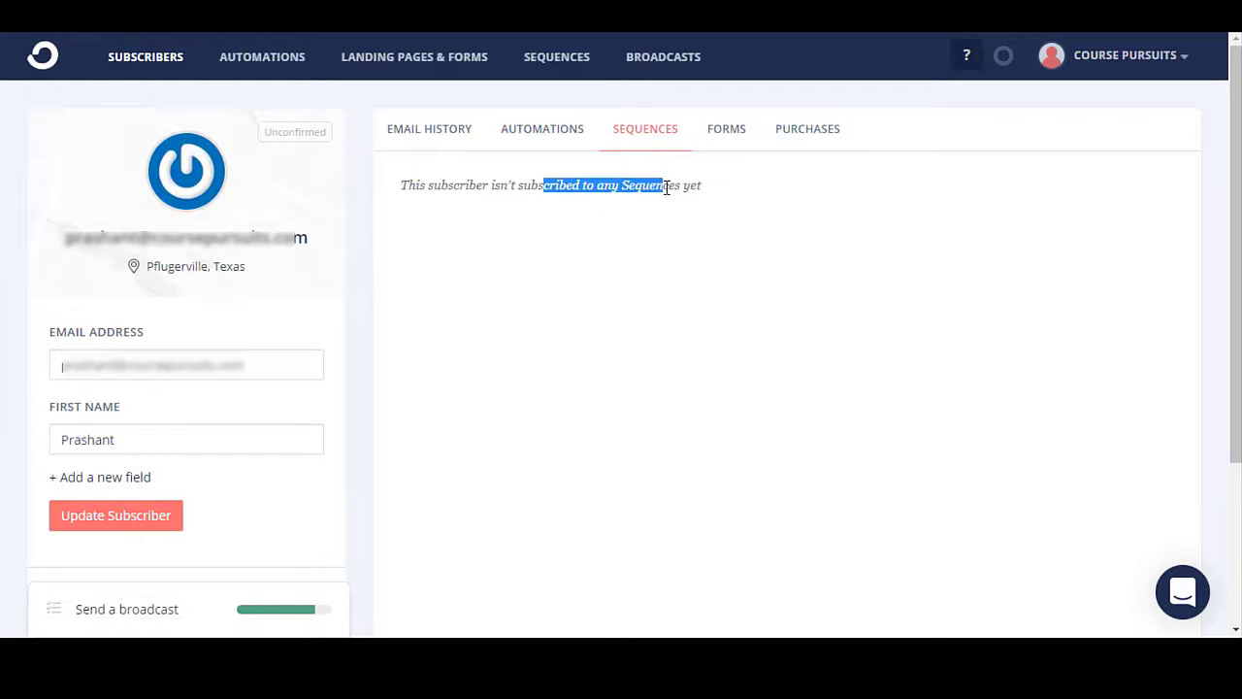
{"action": "left_click", "coordinate": [718, 188]}
{"action": "left_click", "coordinate": [721, 146]}
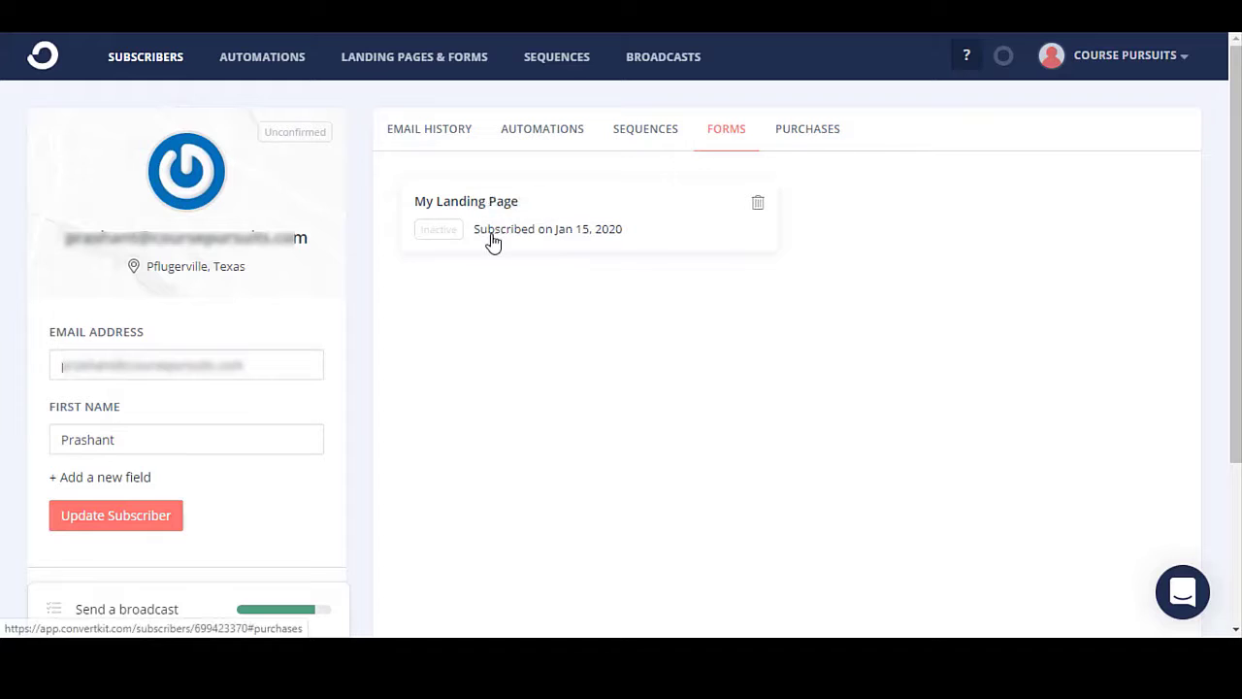
{"action": "left_click", "coordinate": [796, 144]}
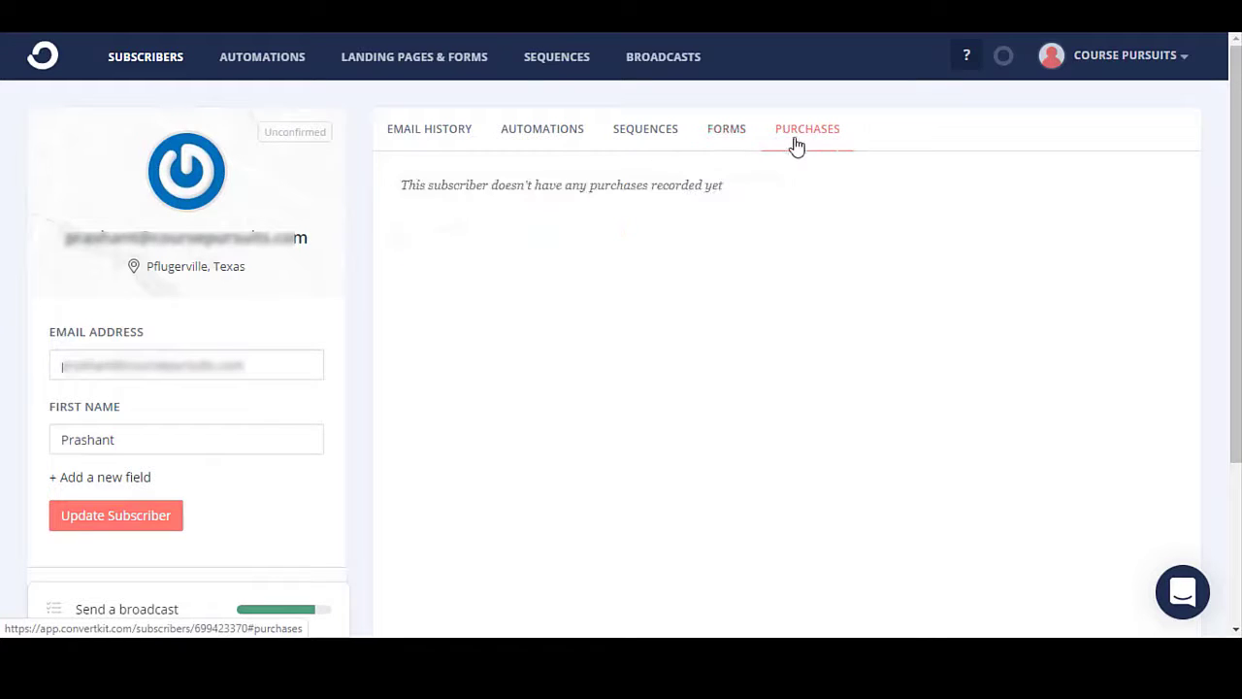
{"action": "left_click", "coordinate": [733, 136]}
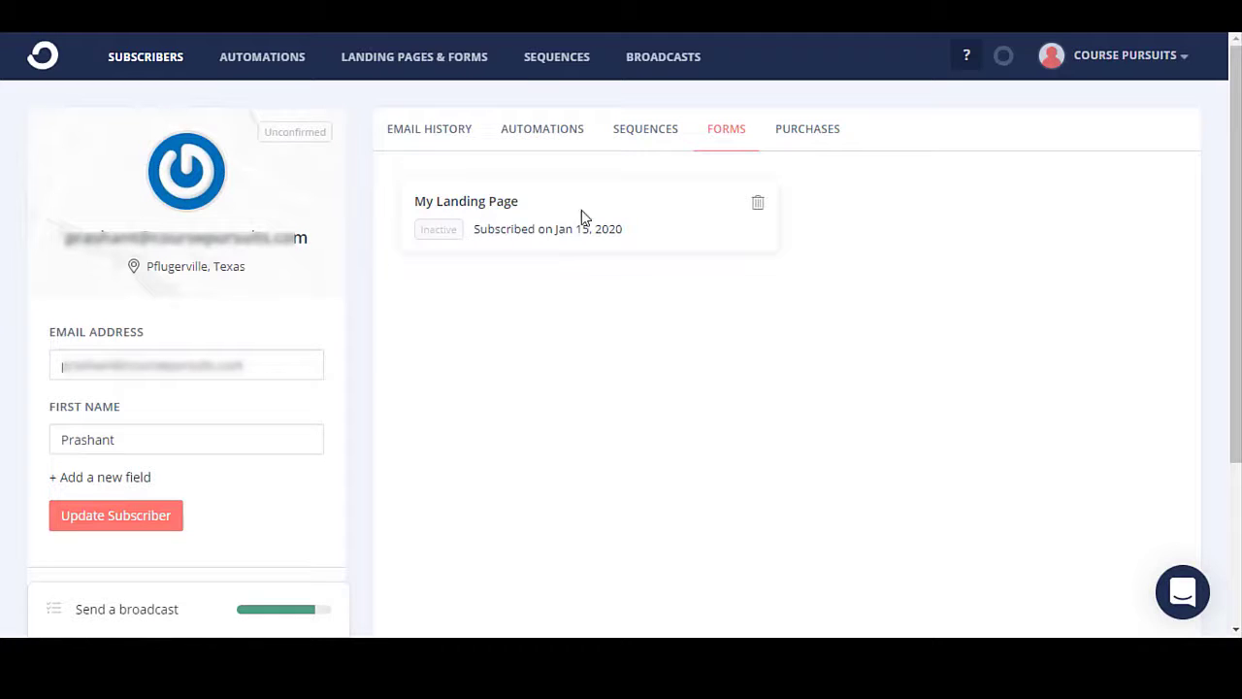
- Check the subscriber's purchases, and return to the subscribers overview to look through the segments, tags and products
{"action": "left_click", "coordinate": [821, 138]}
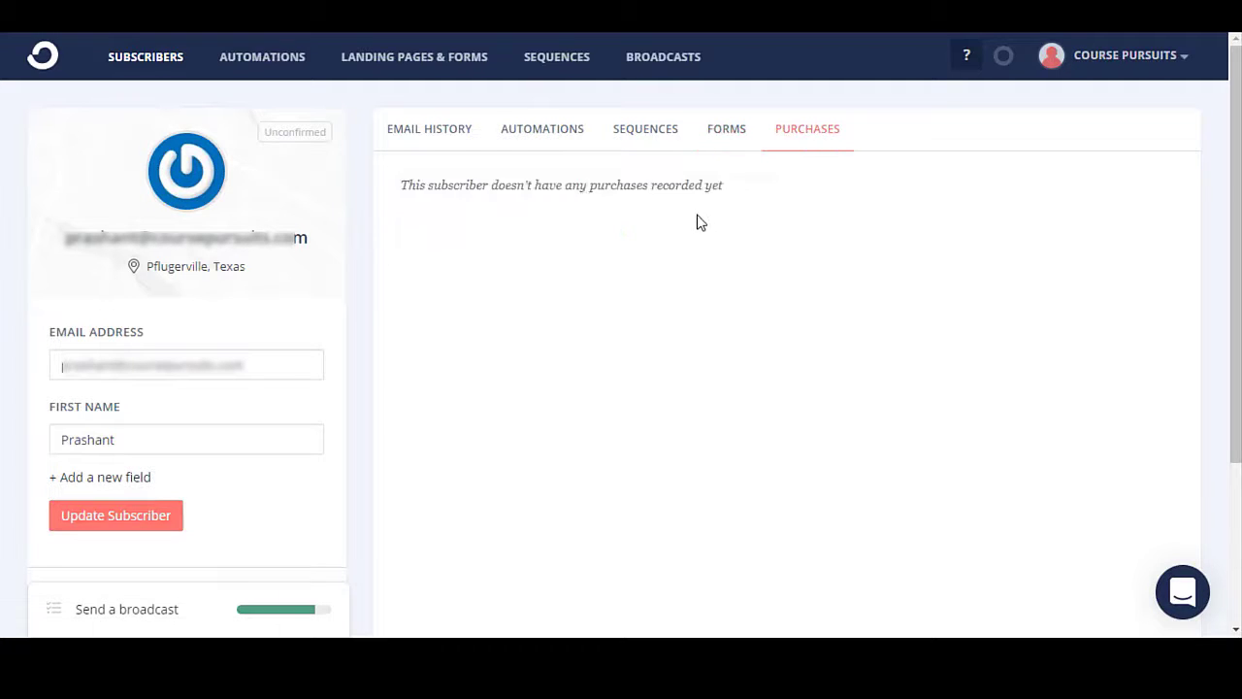
{"action": "key", "text": "alt+Left"}
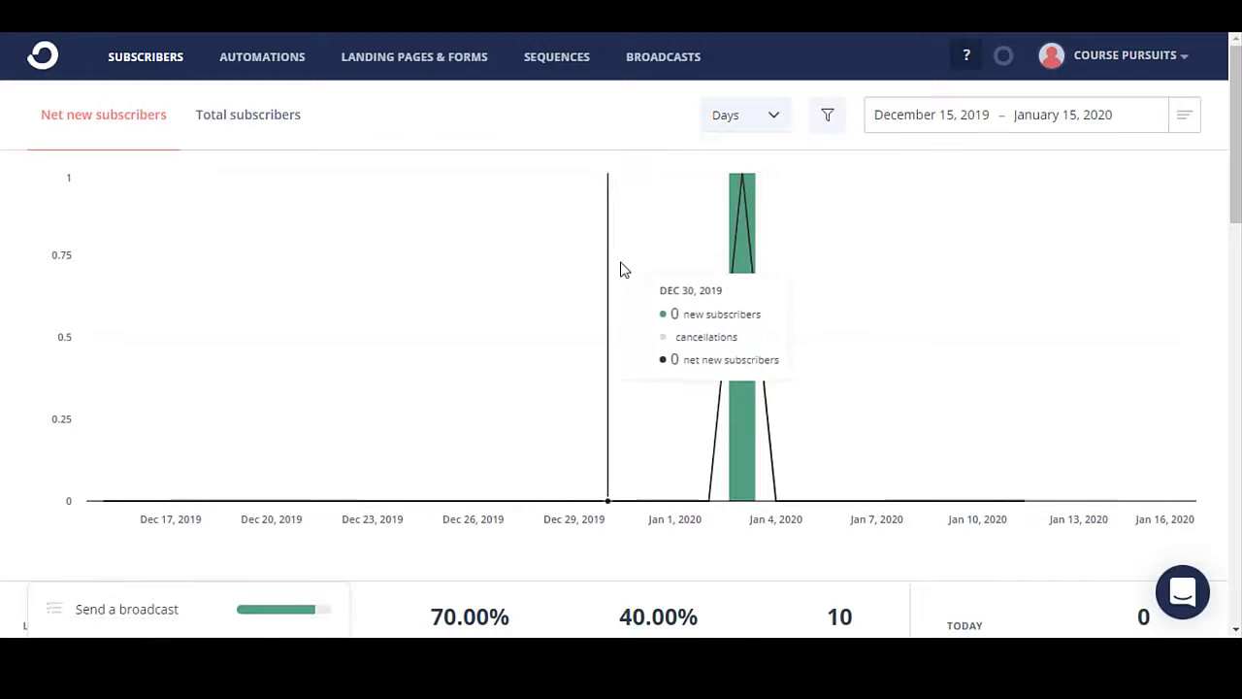
{"action": "scroll", "coordinate": [624, 270], "scroll_direction": "down", "scroll_amount": 5}
{"action": "scroll", "coordinate": [1034, 417], "scroll_direction": "down", "scroll_amount": 3}
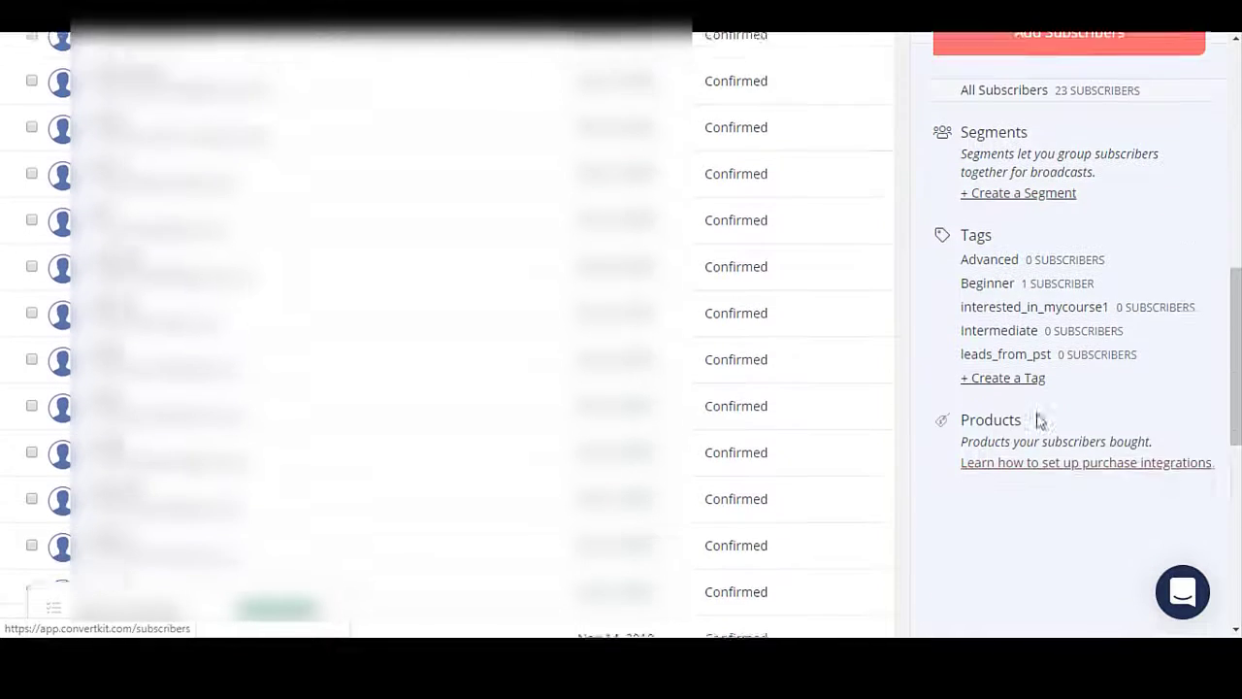
{"action": "scroll", "coordinate": [987, 335], "scroll_direction": "up", "scroll_amount": 2}
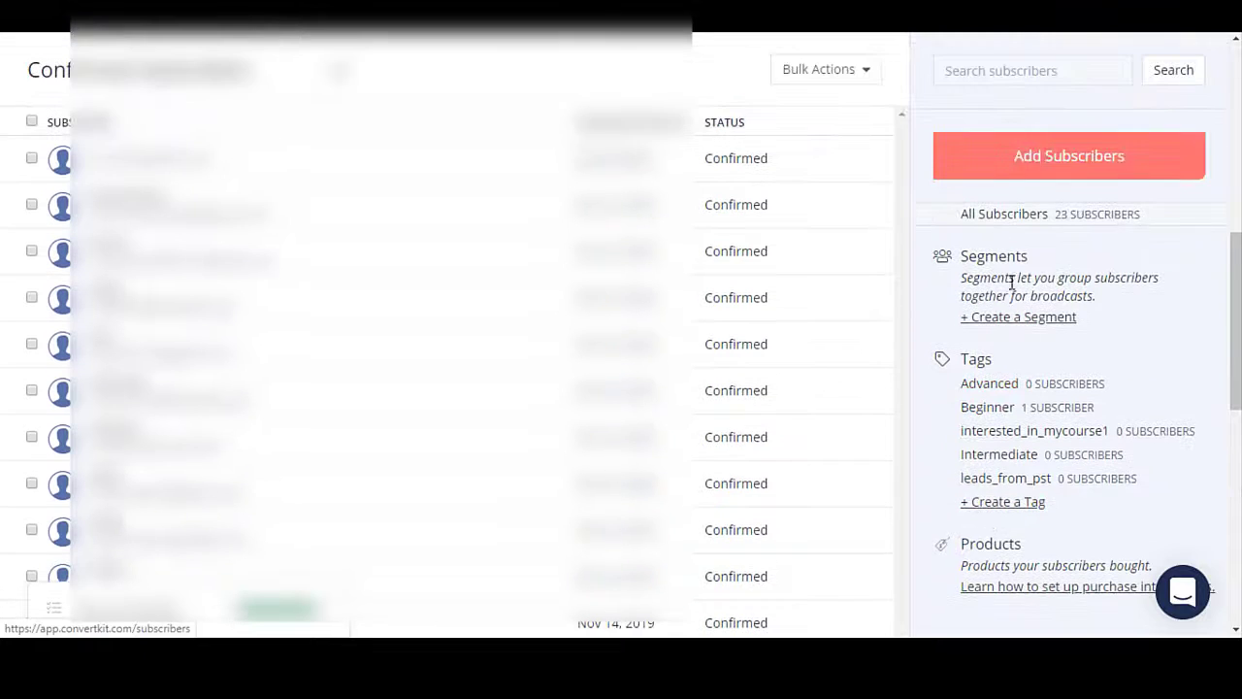
{"action": "scroll", "coordinate": [902, 375], "scroll_direction": "up", "scroll_amount": 3}
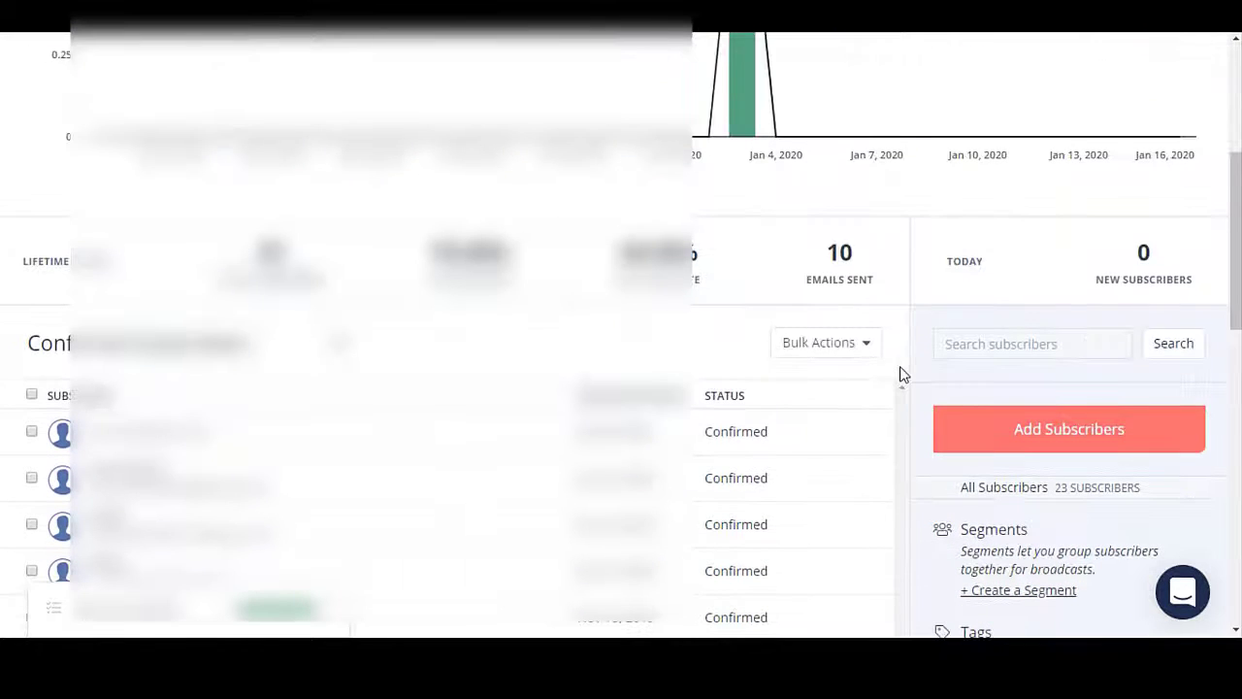
- Examine the form for adding a single subscriber, including its name, email and source options, and leave it without saving
{"action": "left_click", "coordinate": [1037, 438]}
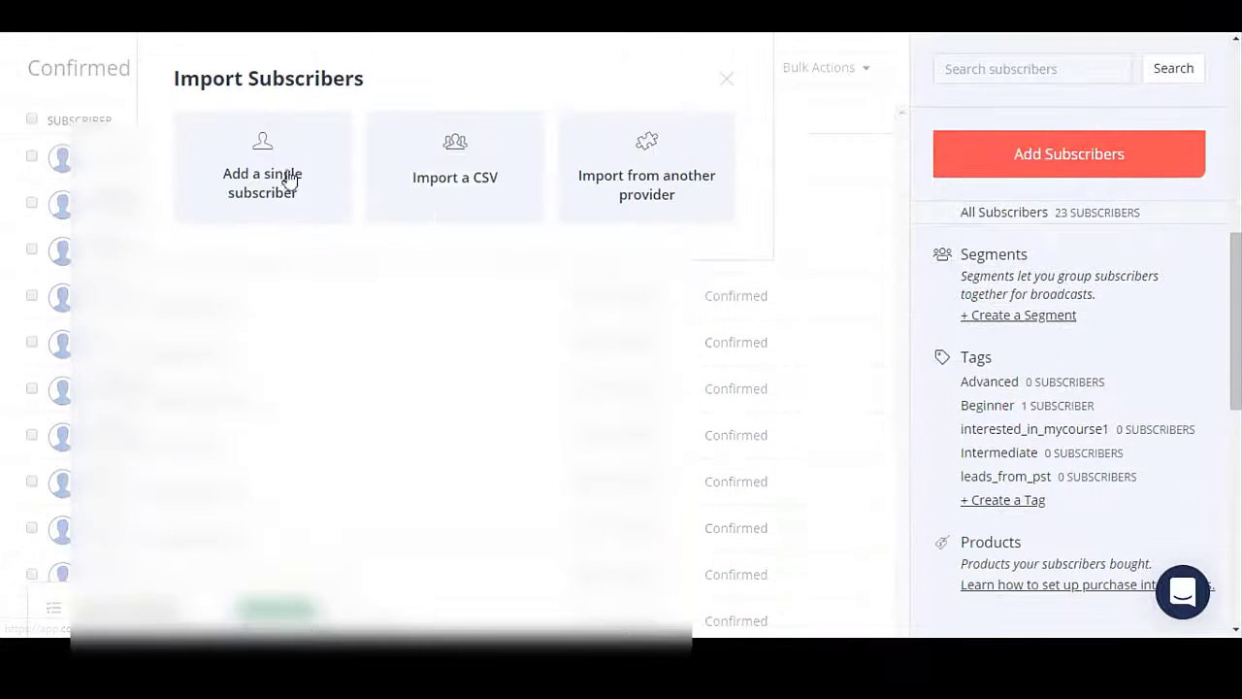
{"action": "left_click", "coordinate": [247, 192]}
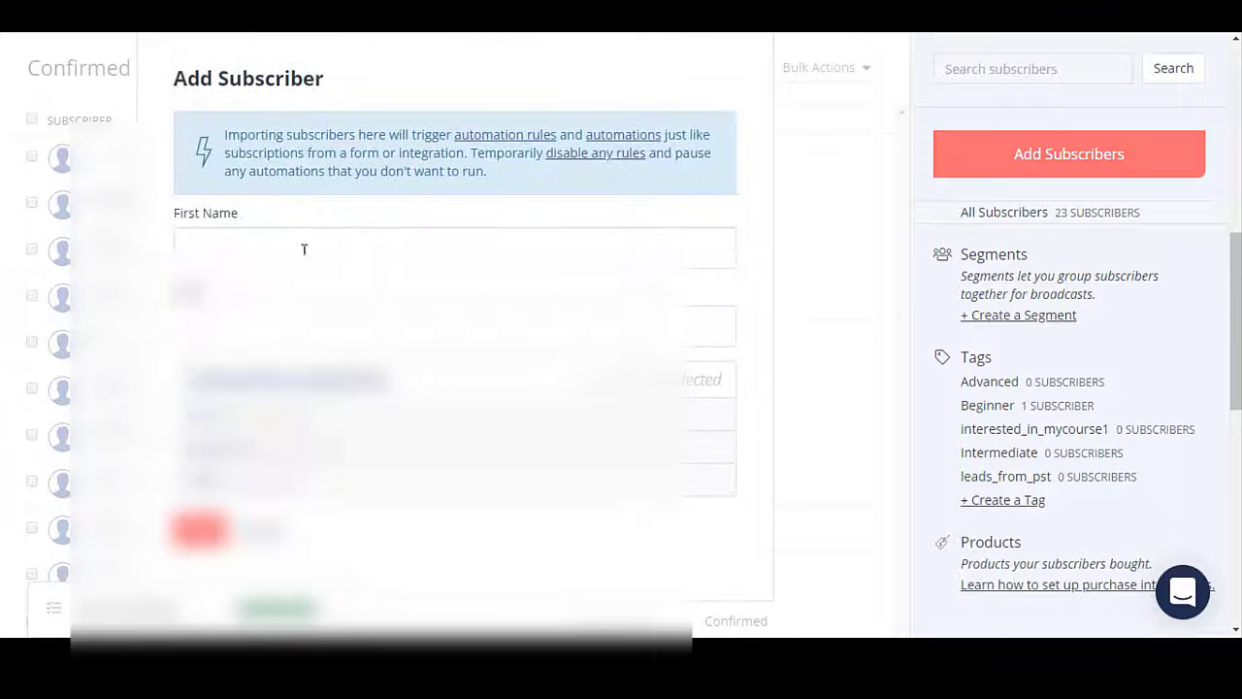
{"action": "left_click", "coordinate": [281, 311]}
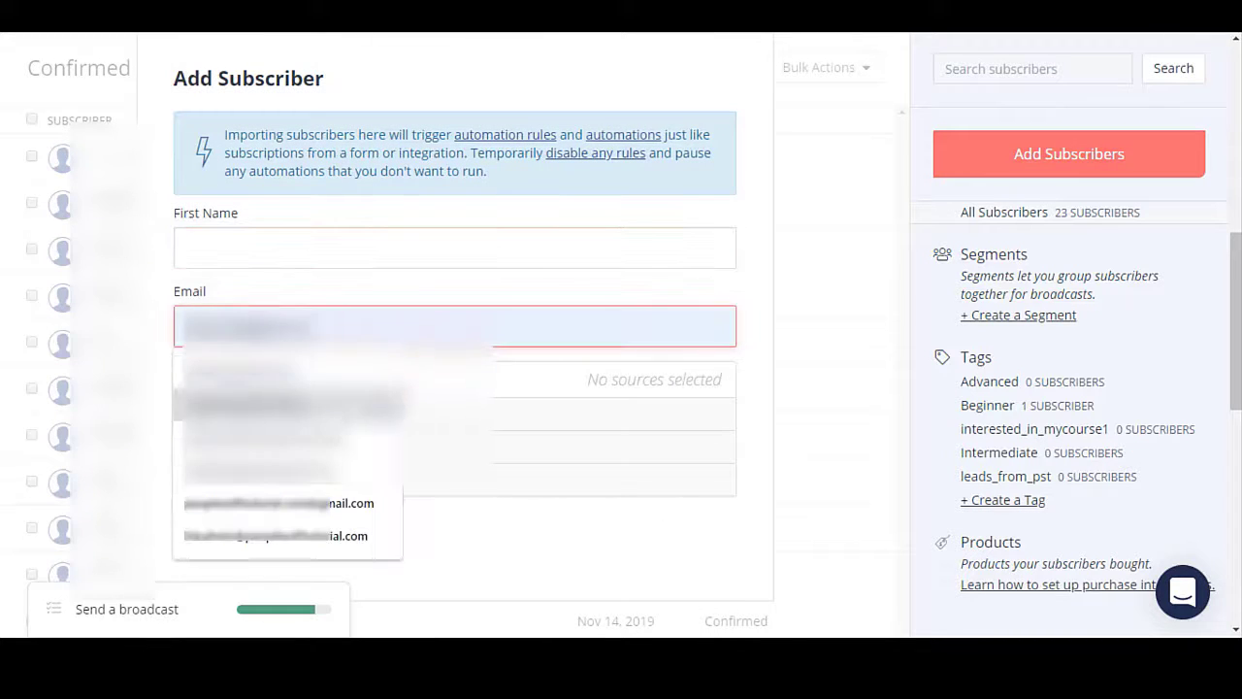
{"action": "left_click", "coordinate": [541, 300]}
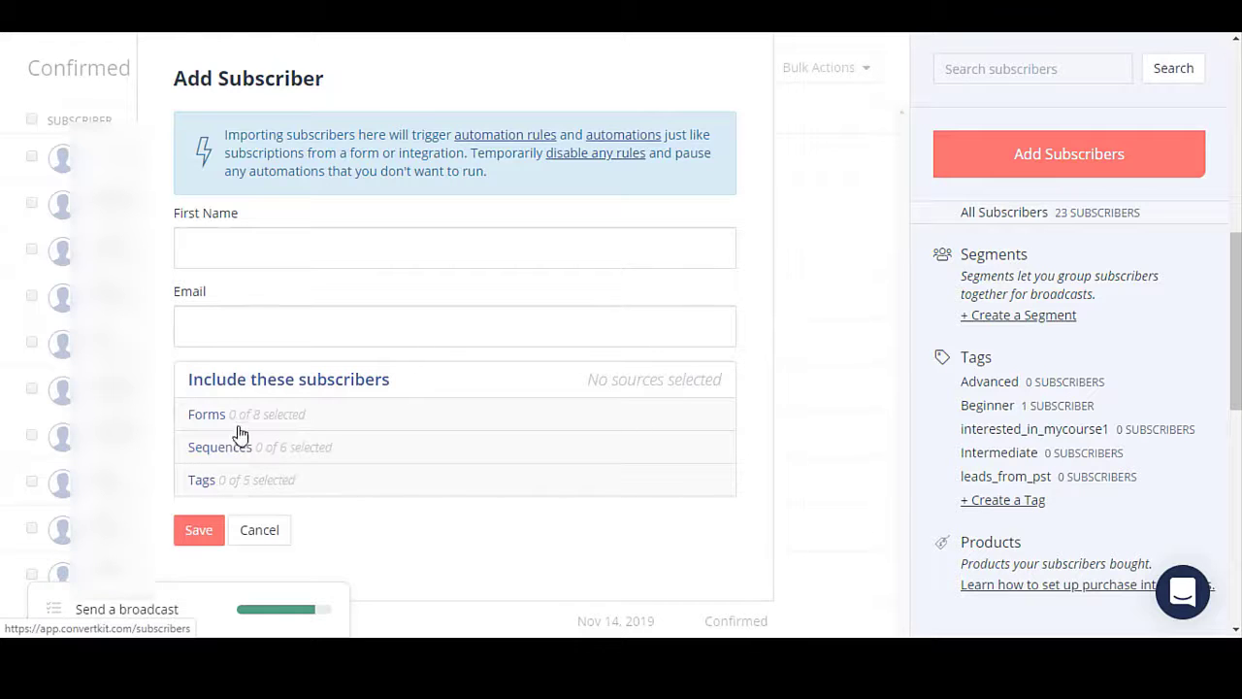
{"action": "left_click", "coordinate": [258, 537]}
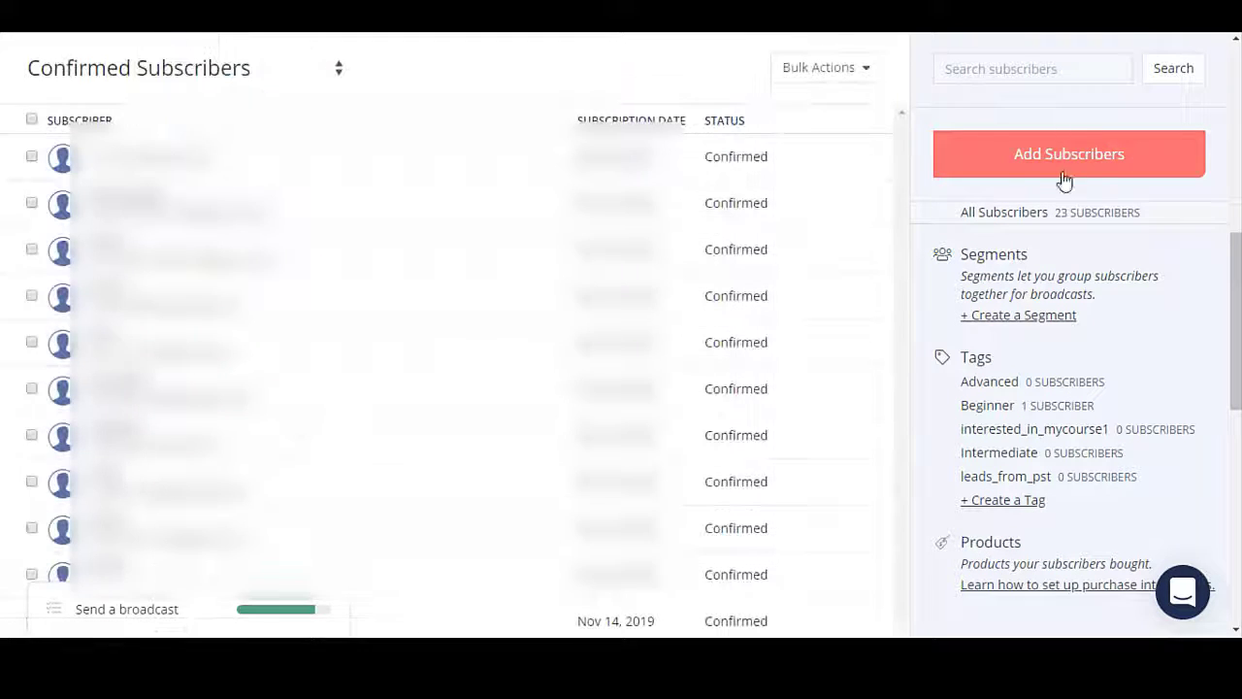
- Review the options for importing subscribers from another provider, close the import dialog and return to the subscriber growth chart
{"action": "left_click", "coordinate": [1068, 166]}
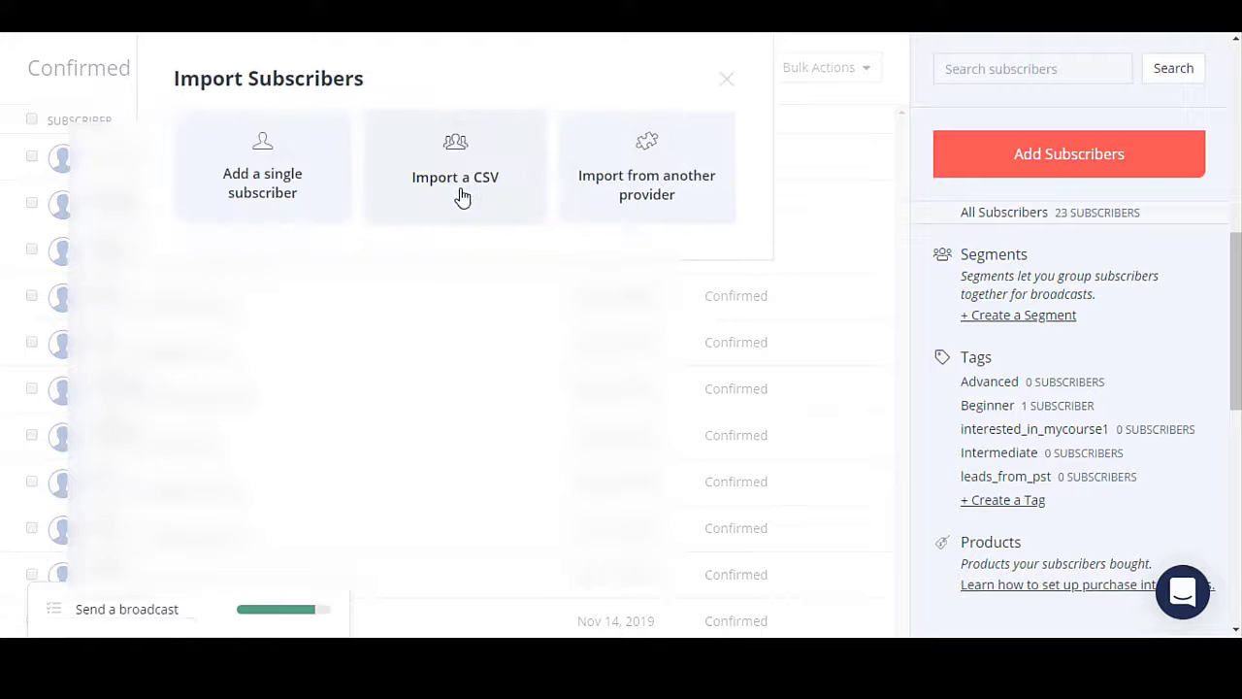
{"action": "left_click", "coordinate": [631, 205]}
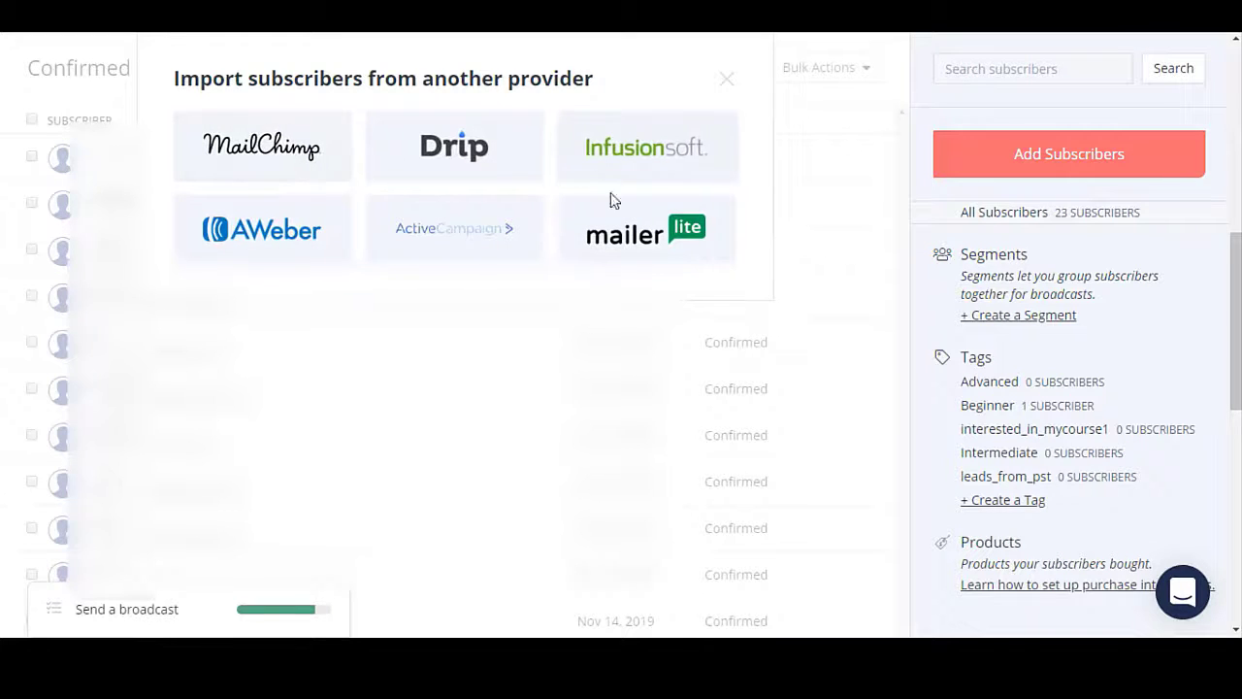
{"action": "left_click", "coordinate": [726, 80]}
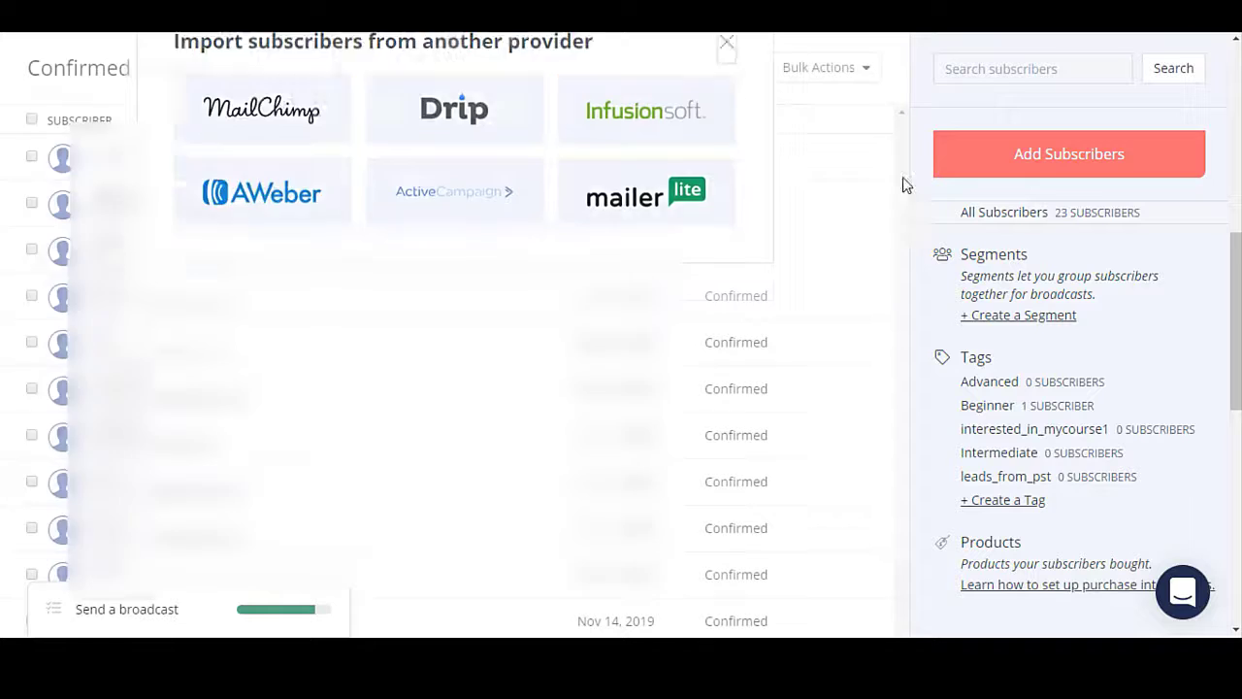
{"action": "scroll", "coordinate": [1104, 347], "scroll_direction": "up", "scroll_amount": 10}
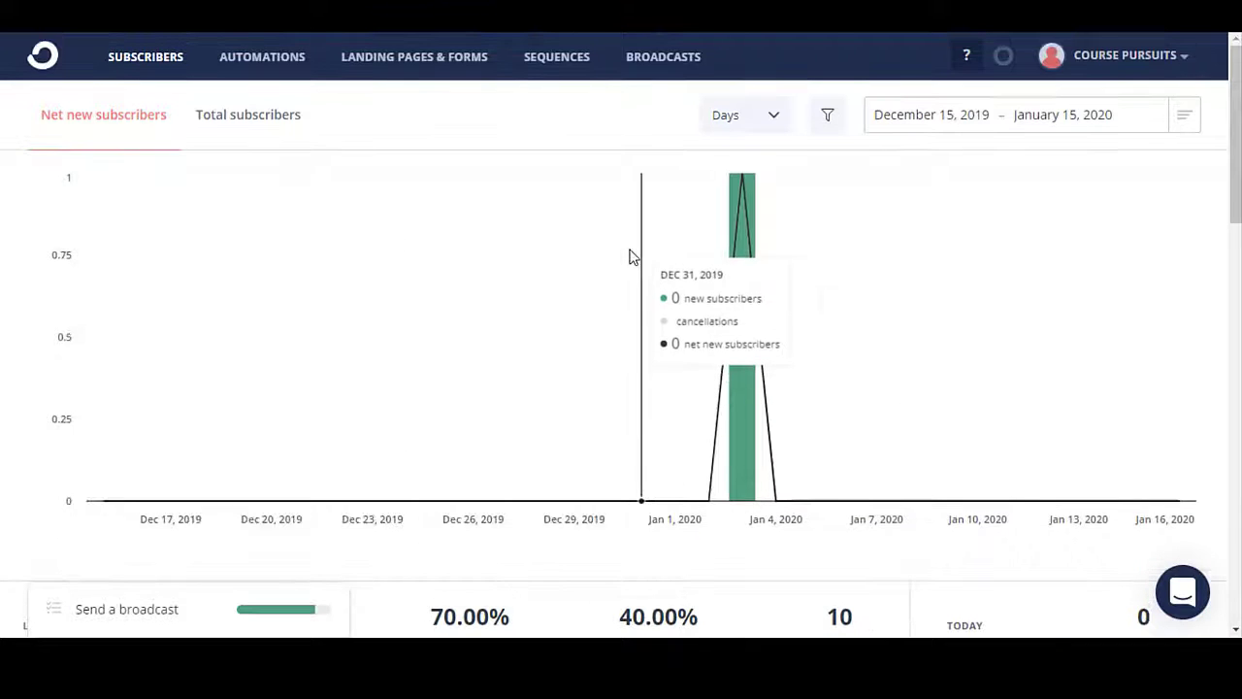